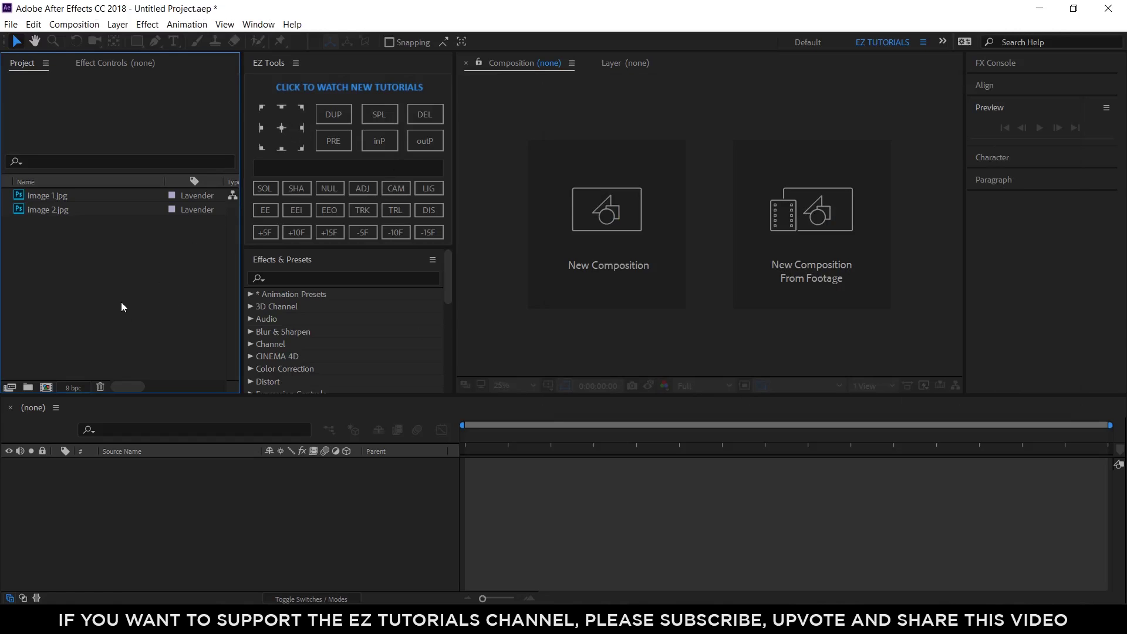
Create a 1920×1080, 30 fps, 2-second composition named 'Camera shake transition'.
{"action": "left_click", "coordinate": [45, 389]}
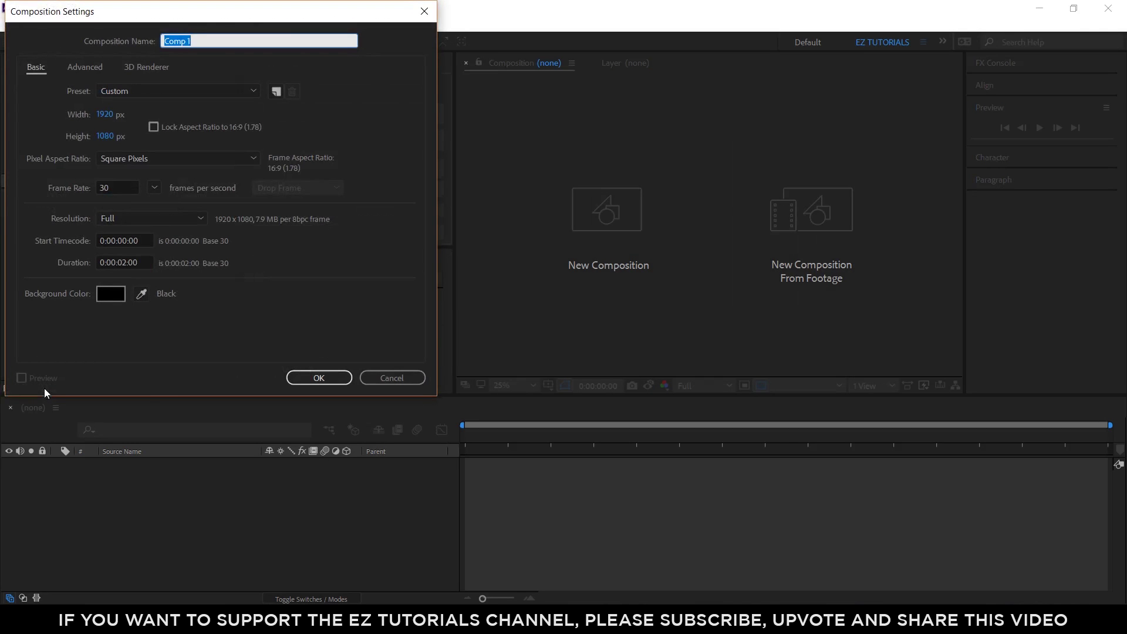
{"action": "type", "text": "Camera shake transition"}
{"action": "left_click", "coordinate": [319, 378]}
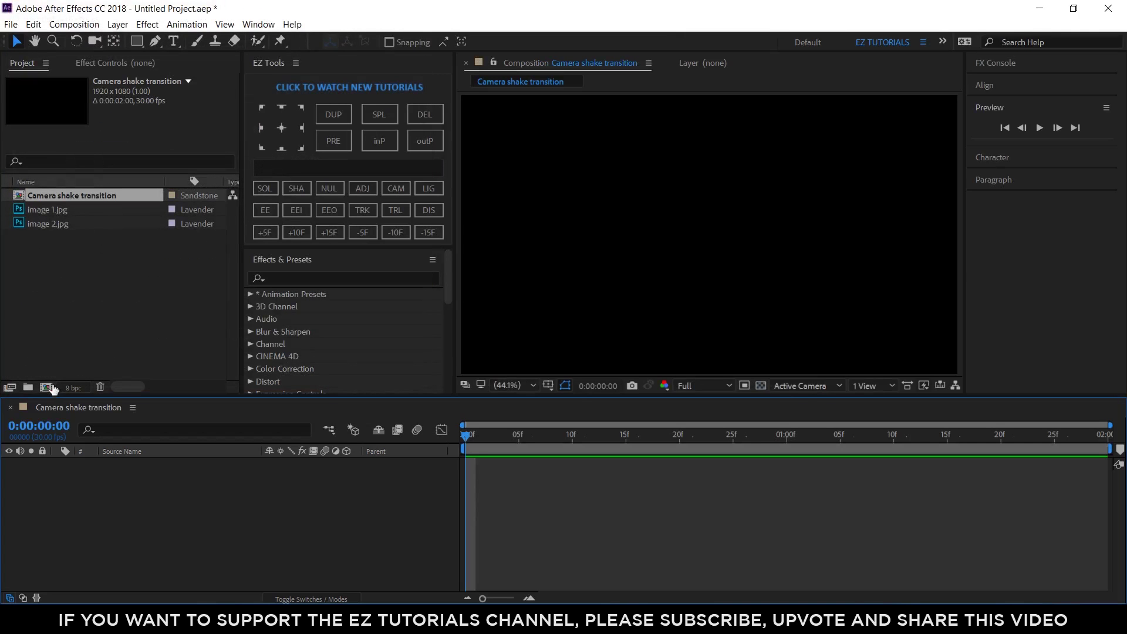
Create a one-second composition named 'Image 1'.
{"action": "left_click", "coordinate": [47, 387]}
{"action": "key", "text": "BackSpace"}
{"action": "type", "text": "Image 1"}
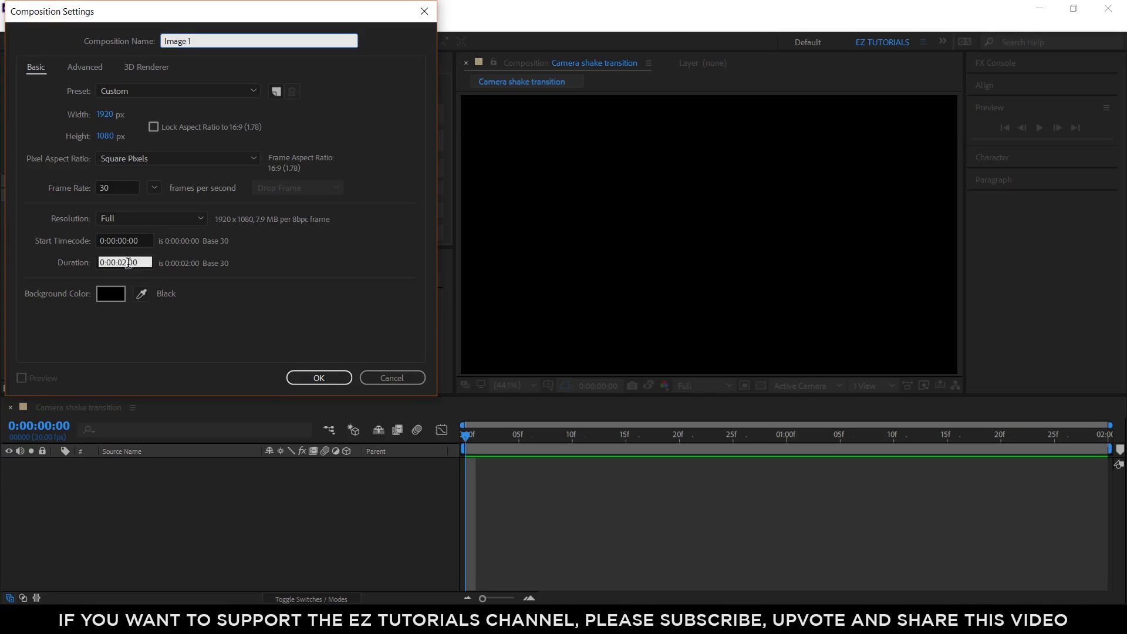
{"action": "double_click", "coordinate": [121, 263]}
{"action": "type", "text": "01"}
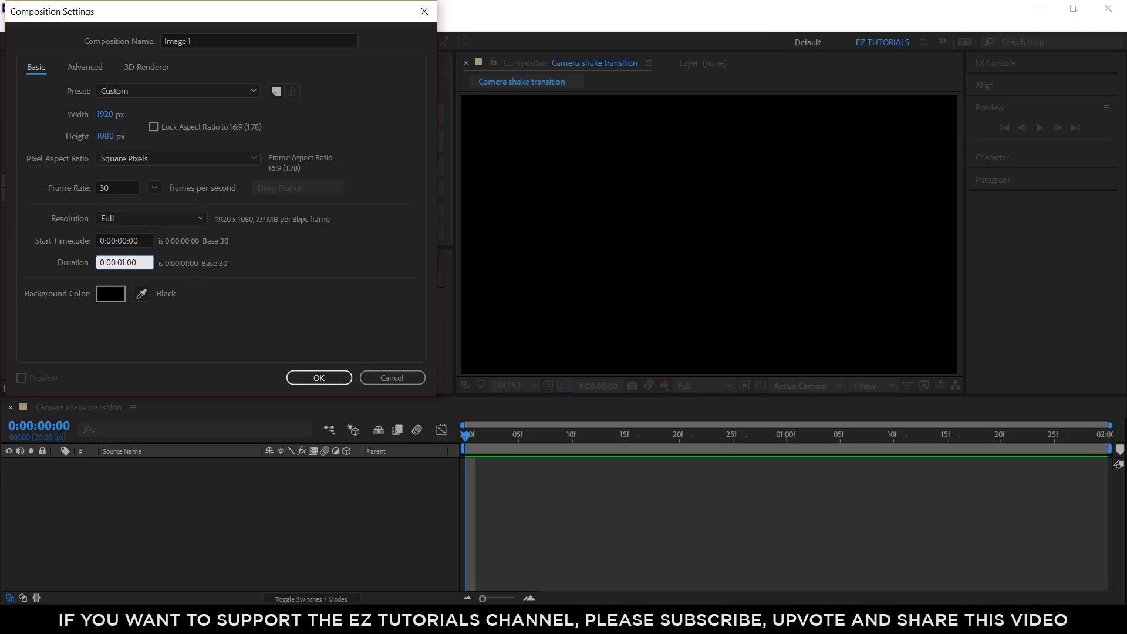
{"action": "left_click", "coordinate": [318, 382]}
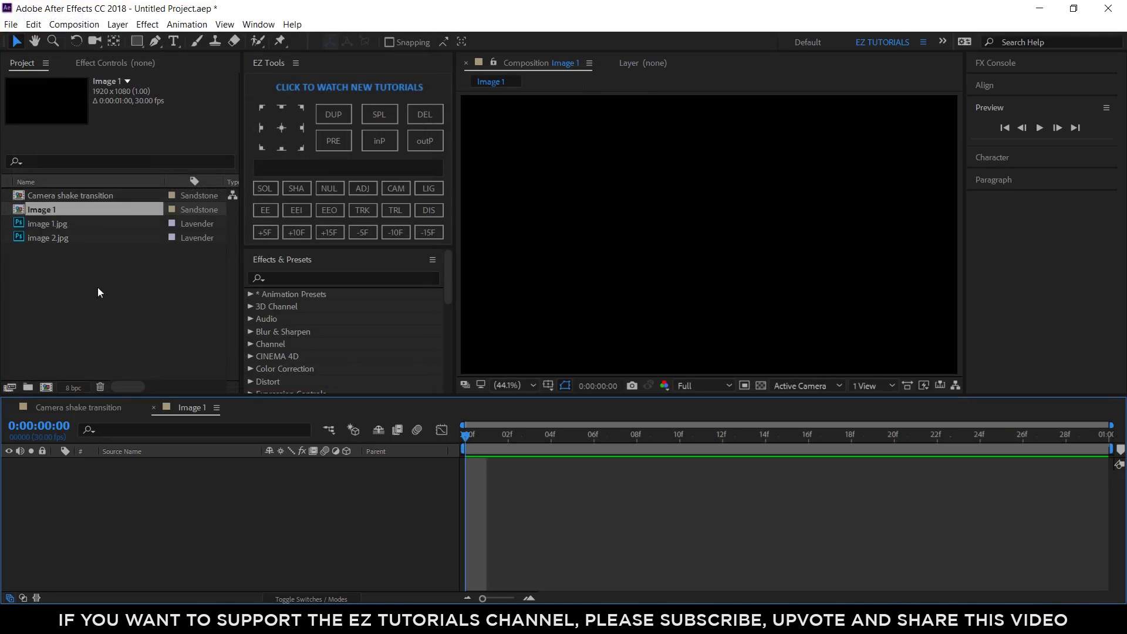
Duplicate it as Image 2, put image 1.jpg and image 2.jpg in their comps, and close both.
{"action": "left_click", "coordinate": [45, 211]}
{"action": "key", "text": "ctrl+d"}
{"action": "left_click_drag", "start_coordinate": [44, 238], "coordinate": [105, 494]}
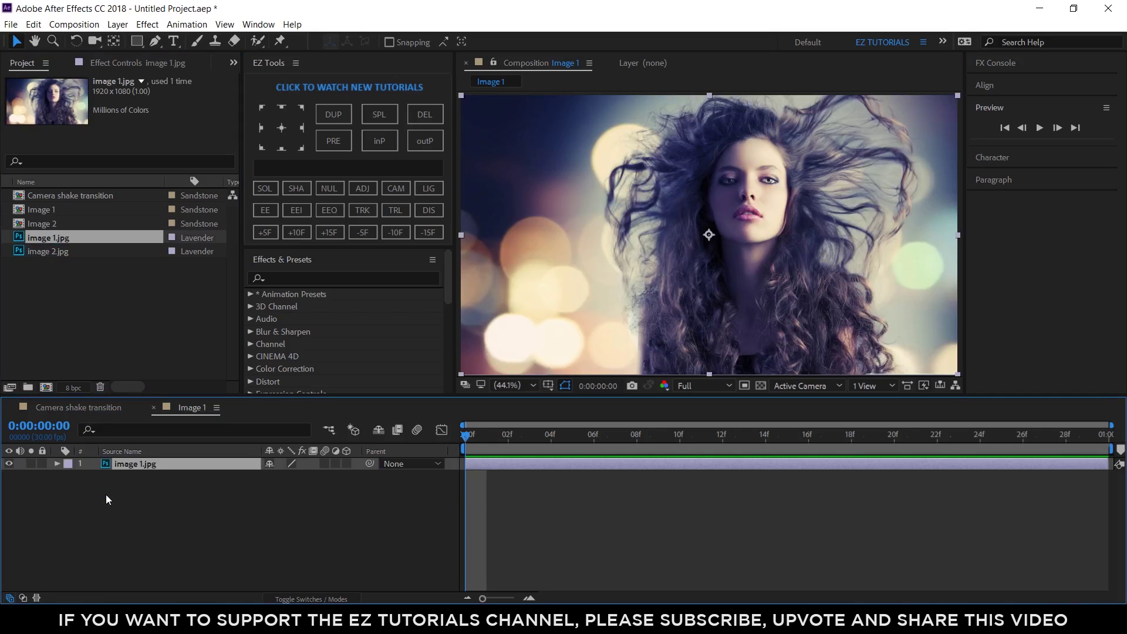
{"action": "double_click", "coordinate": [47, 226]}
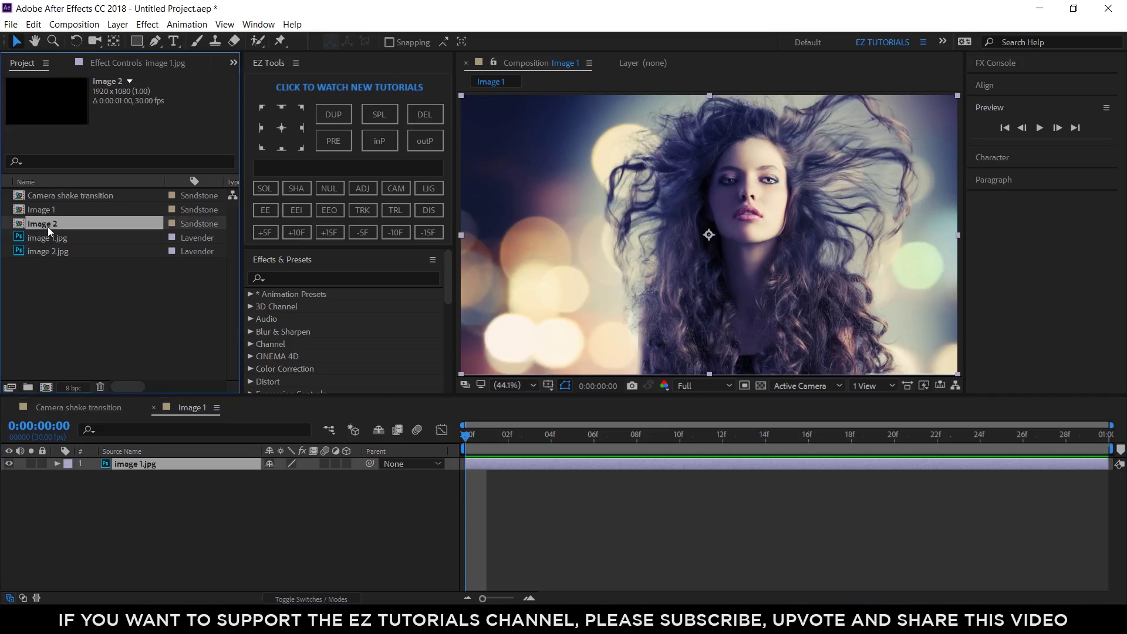
{"action": "left_click_drag", "start_coordinate": [45, 252], "coordinate": [92, 508]}
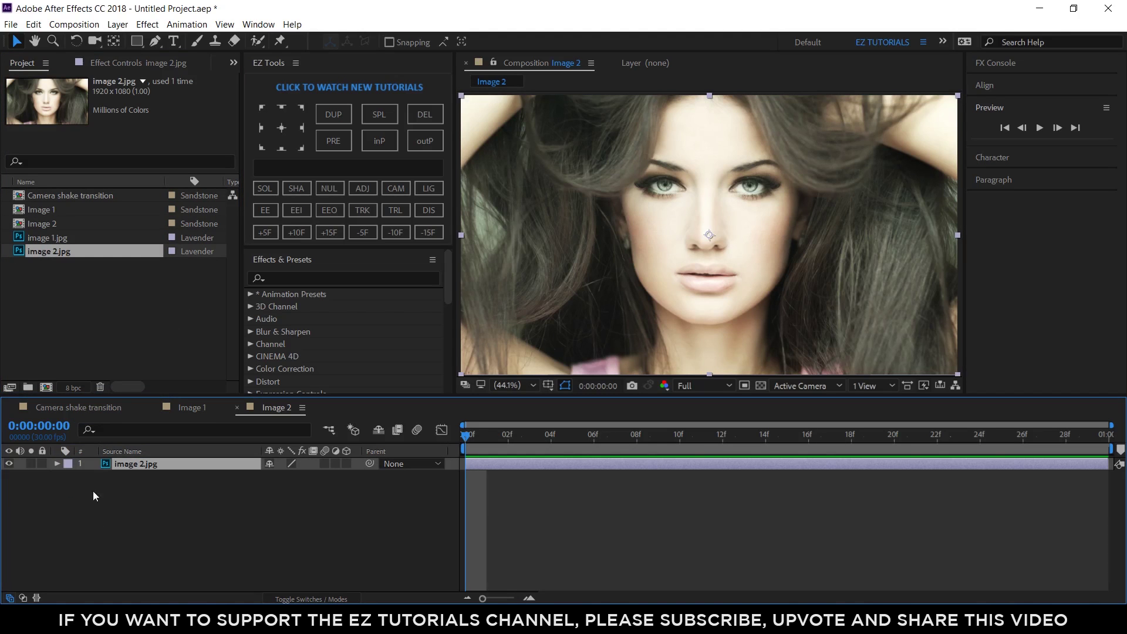
{"action": "left_click", "coordinate": [155, 407]}
{"action": "left_click", "coordinate": [156, 407]}
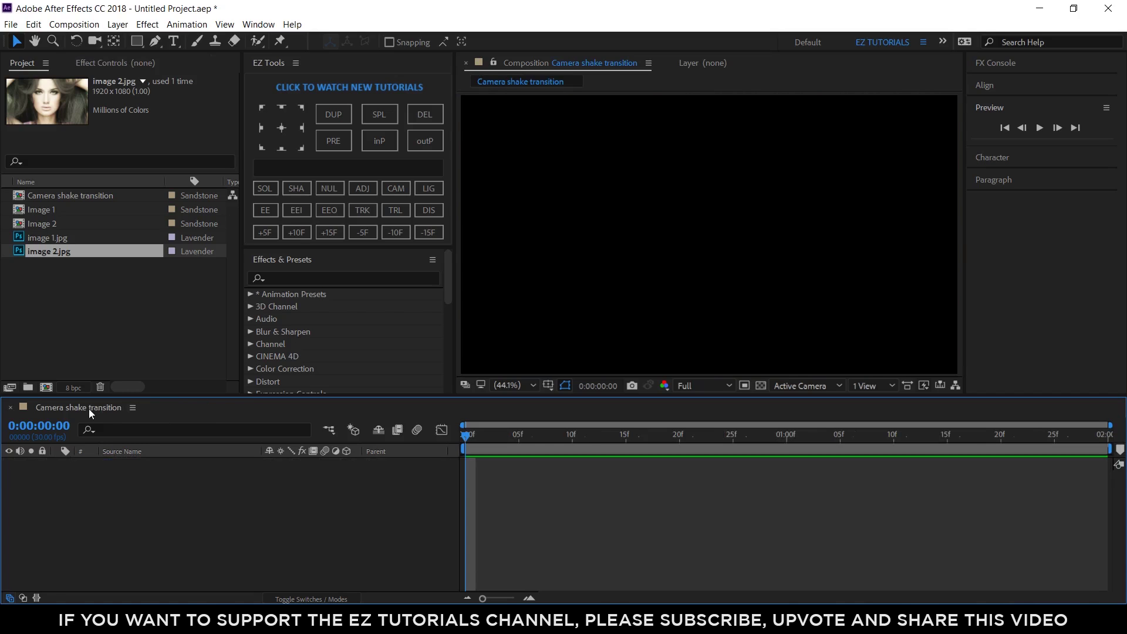
Add the Image 1 and Image 2 comps to the timeline, with Image 2 starting at 1:00.
{"action": "left_click_drag", "start_coordinate": [46, 211], "coordinate": [90, 505]}
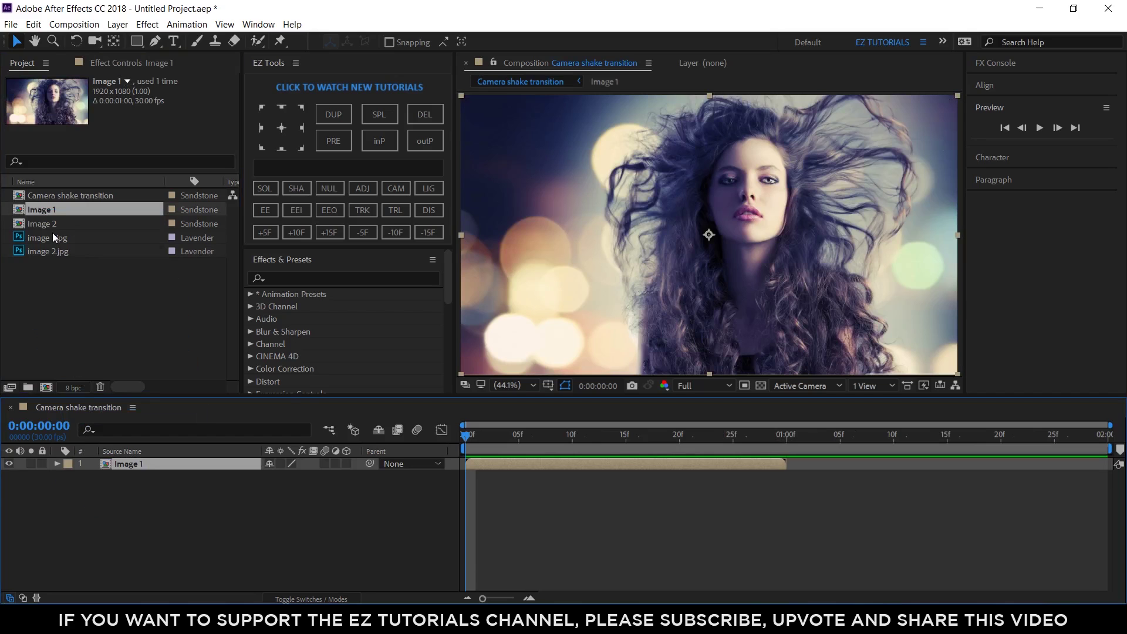
{"action": "left_click_drag", "start_coordinate": [50, 223], "coordinate": [121, 465]}
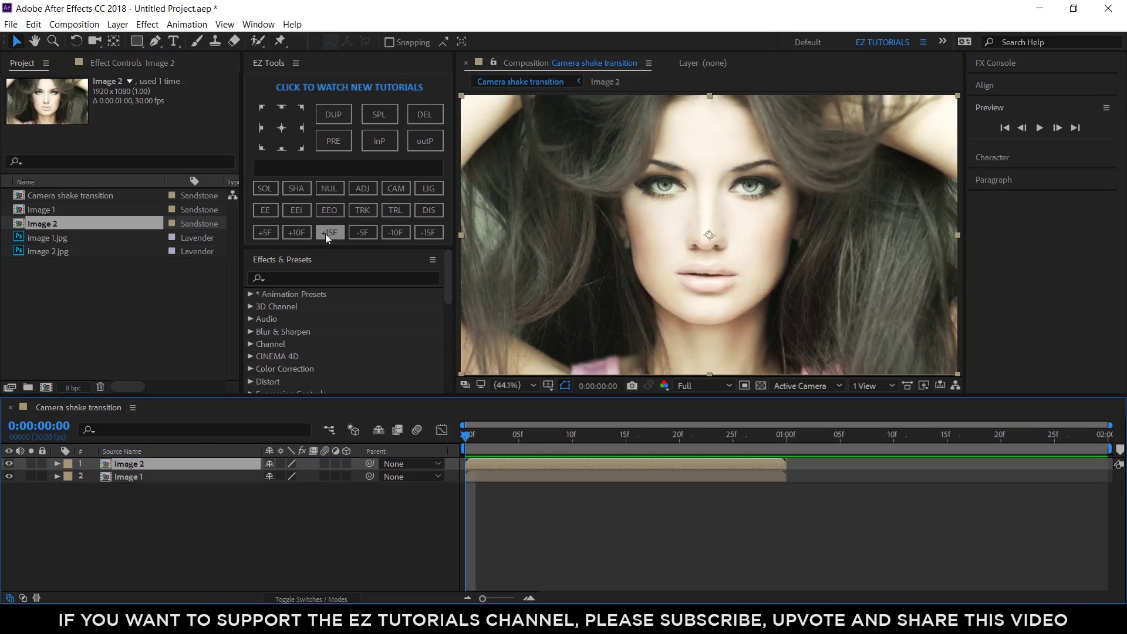
{"action": "left_click", "coordinate": [326, 233]}
{"action": "left_click", "coordinate": [325, 234]}
{"action": "left_click", "coordinate": [380, 137]}
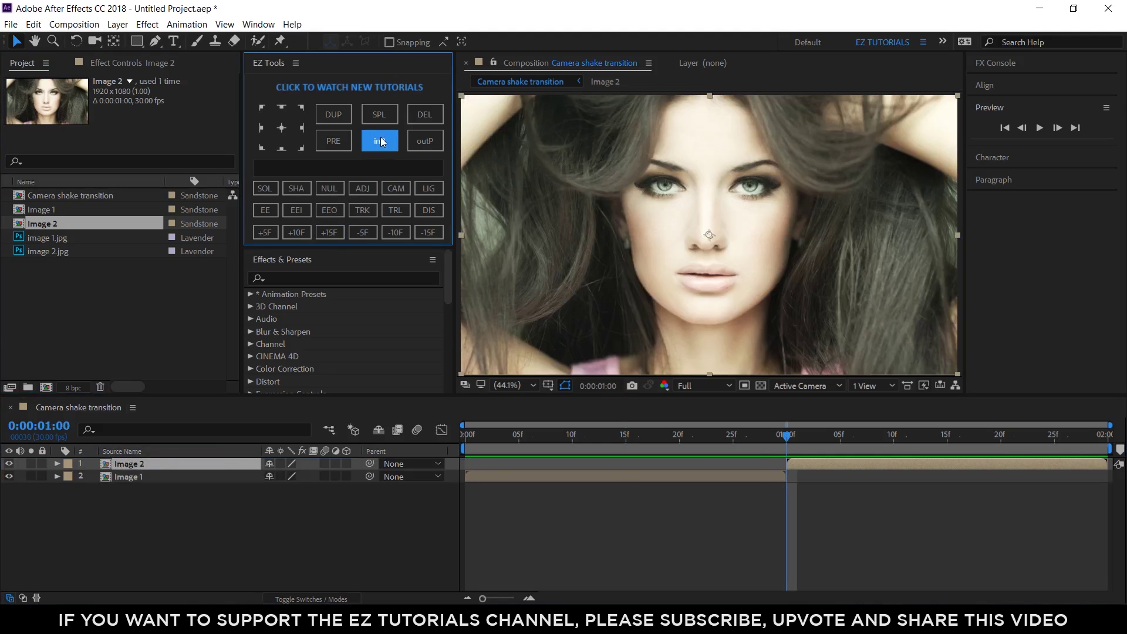
Apply Motion Tile to the Image 1 layer with output width and height of 300.
{"action": "left_click", "coordinate": [326, 278]}
{"action": "type", "text": "m"}
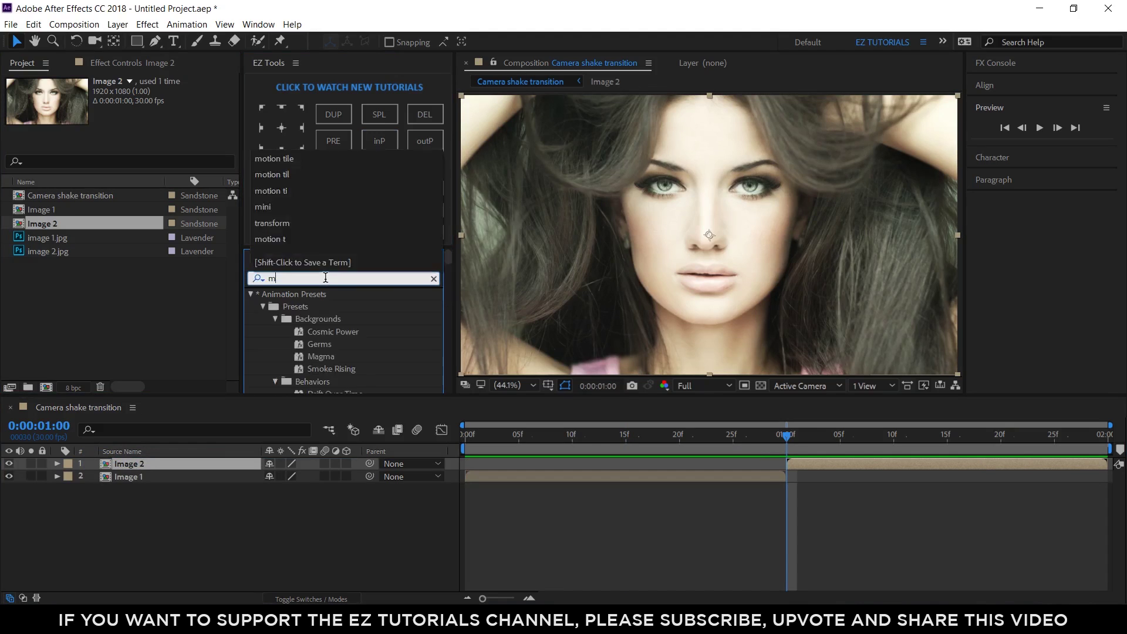
{"action": "type", "text": "otion tile"}
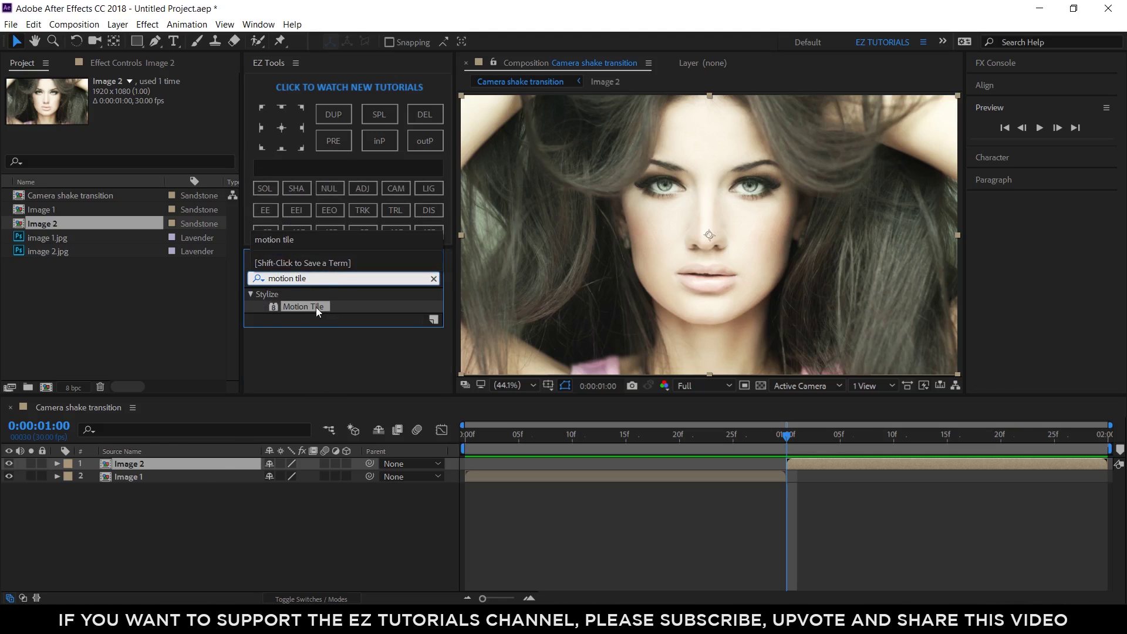
{"action": "left_click_drag", "start_coordinate": [303, 306], "coordinate": [178, 477]}
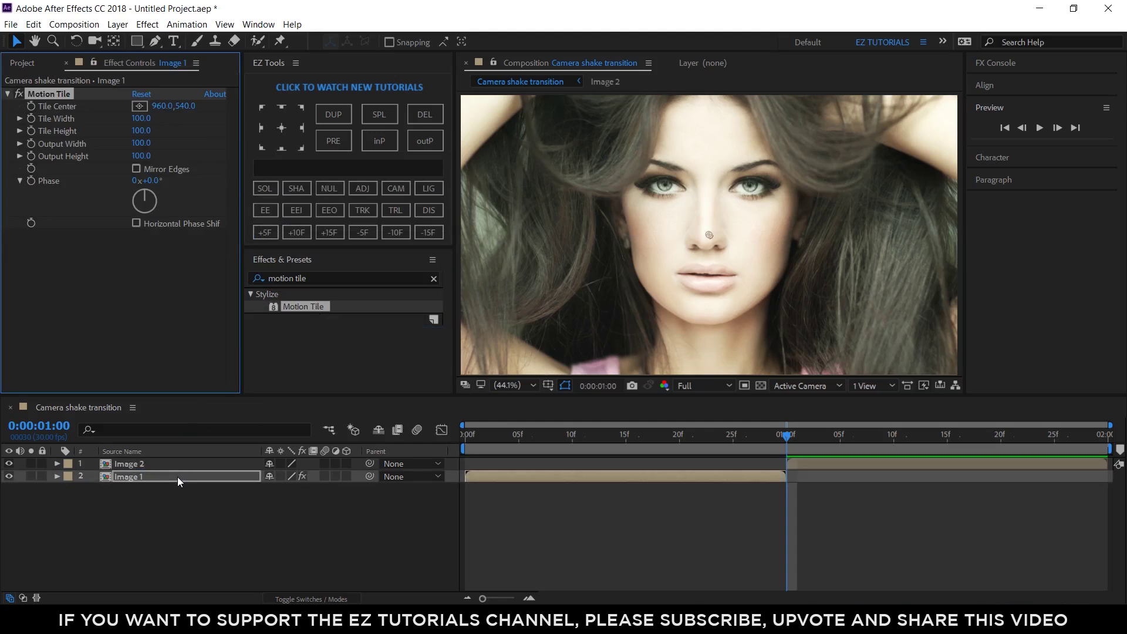
{"action": "left_click", "coordinate": [140, 146]}
{"action": "type", "text": "300"}
{"action": "key", "text": "Tab"}
{"action": "type", "text": "300"}
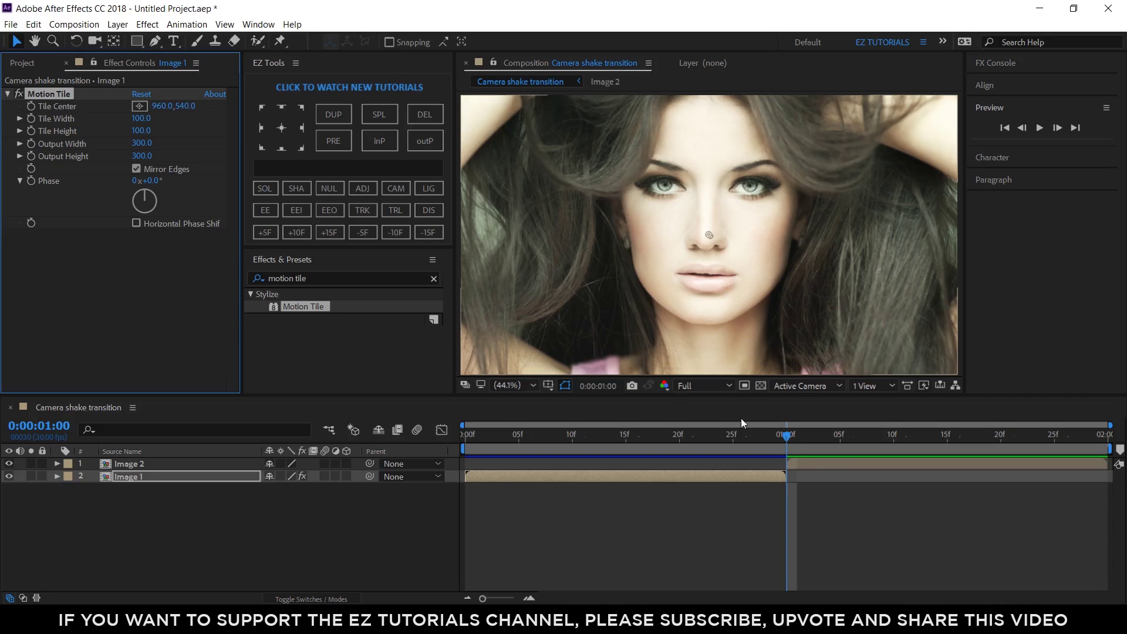
{"action": "left_click", "coordinate": [836, 465]}
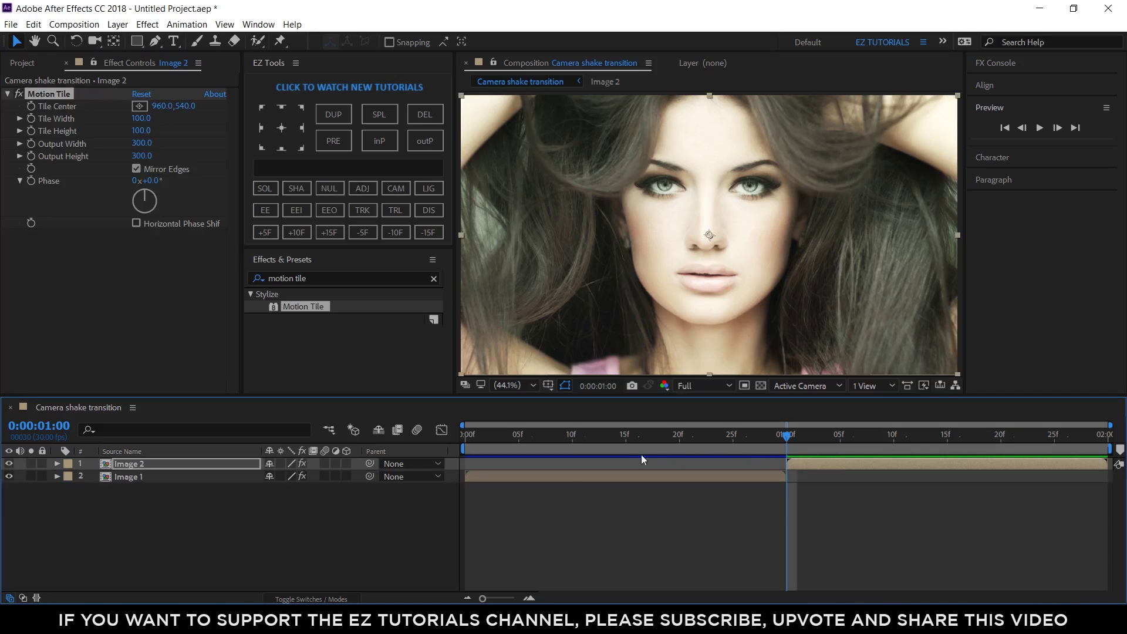
Keyframe Image 1's Scale from 10f down to 50% at 1:00.
{"action": "left_click", "coordinate": [573, 440]}
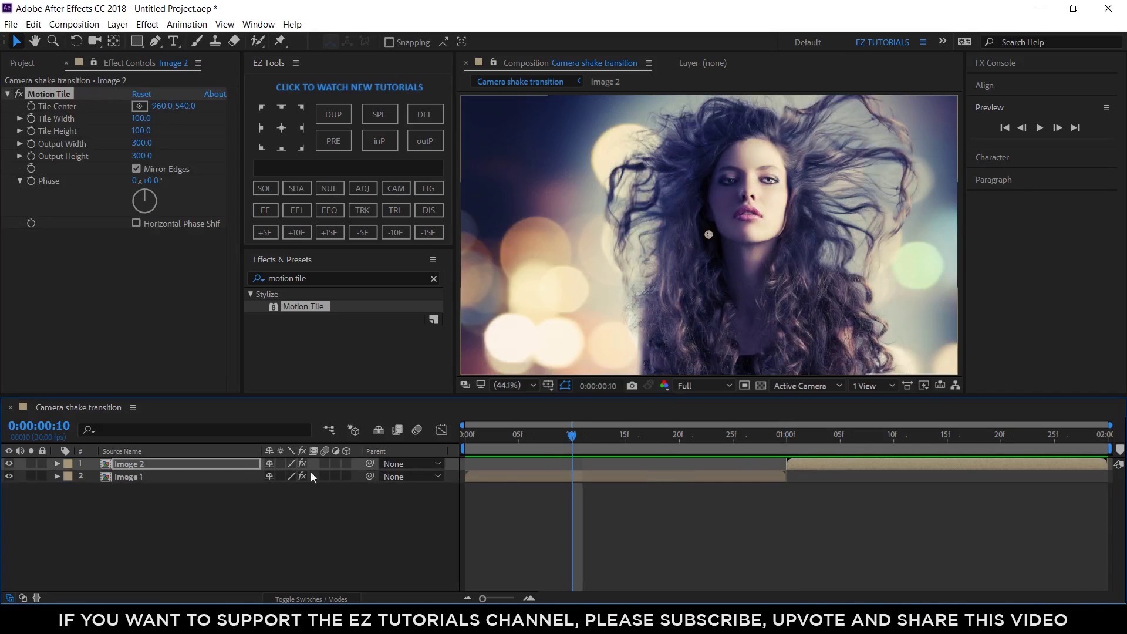
{"action": "left_click", "coordinate": [186, 477]}
{"action": "key", "text": "s"}
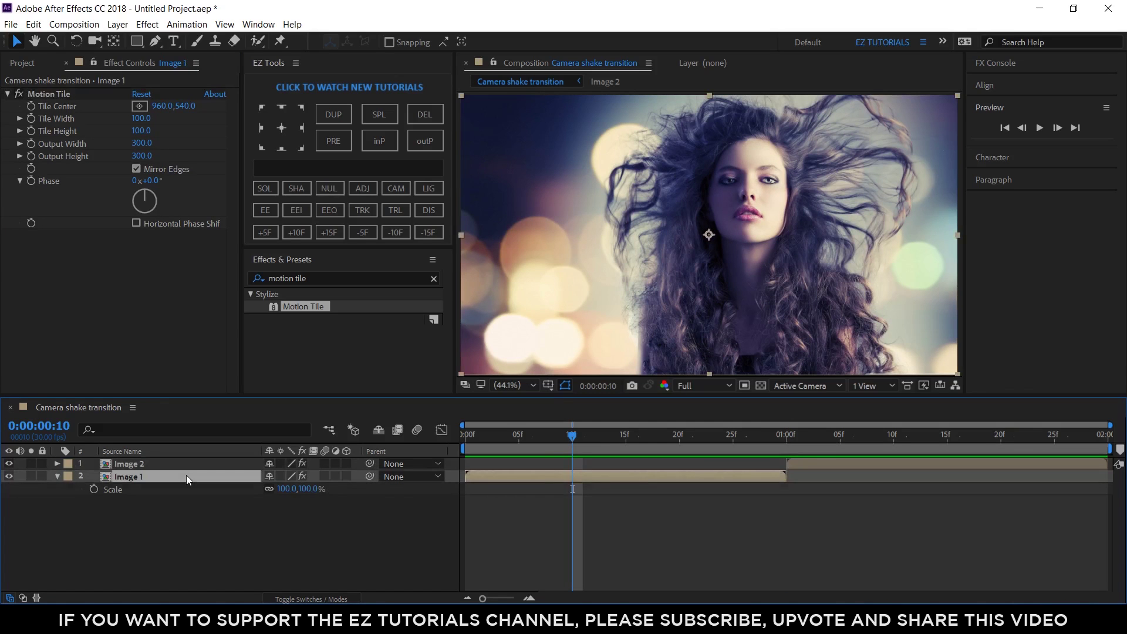
{"action": "left_click", "coordinate": [93, 490]}
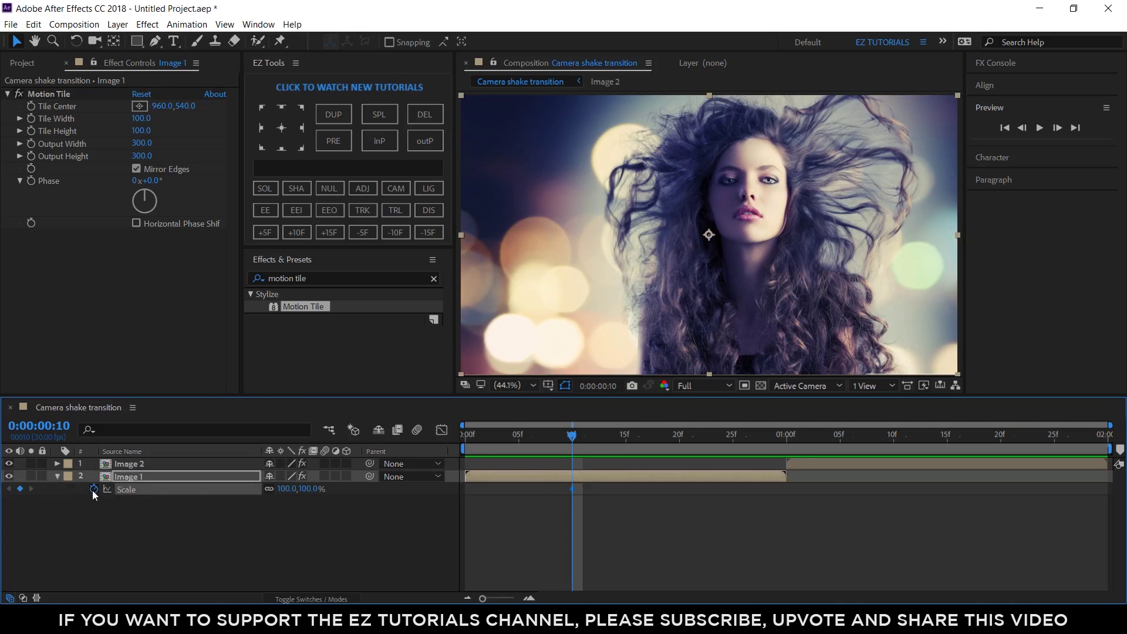
{"action": "left_click", "coordinate": [786, 446]}
{"action": "left_click", "coordinate": [310, 489]}
{"action": "type", "text": "50"}
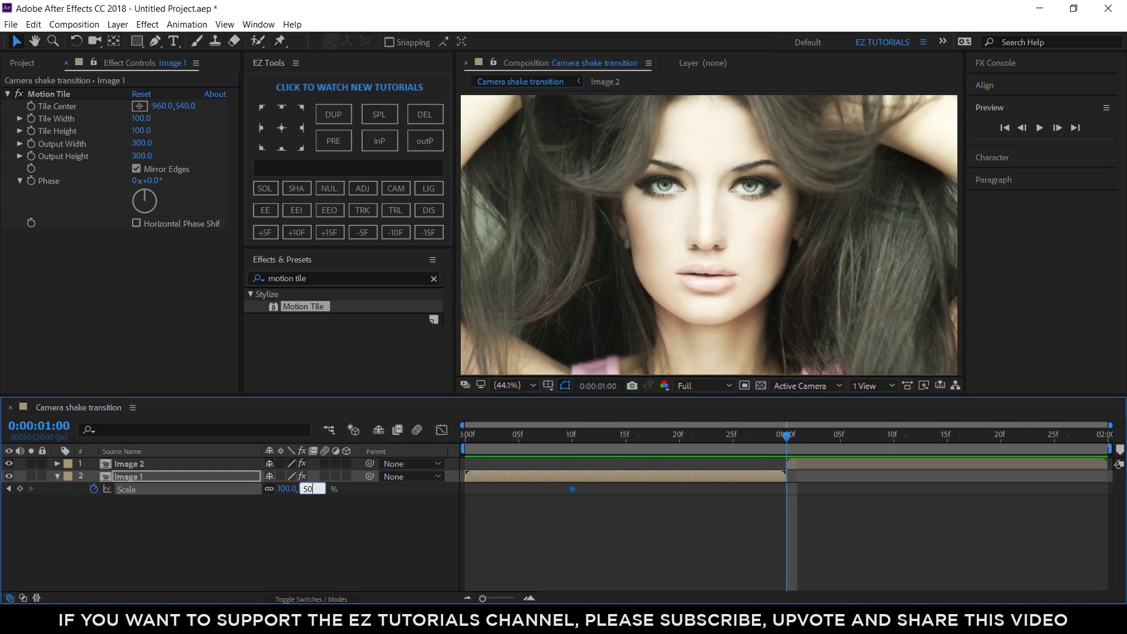
{"action": "key", "text": "Return"}
Easy Ease both Scale keyframes and stretch the first keyframe's influence to 41.10%.
{"action": "left_click_drag", "start_coordinate": [816, 509], "coordinate": [562, 482]}
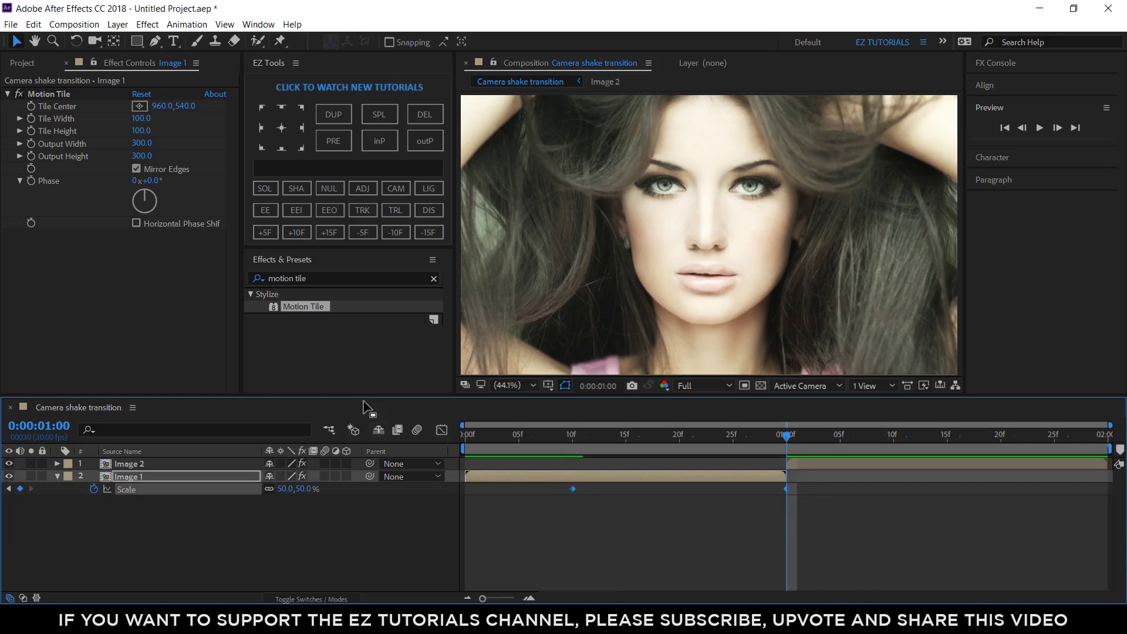
{"action": "left_click", "coordinate": [269, 210]}
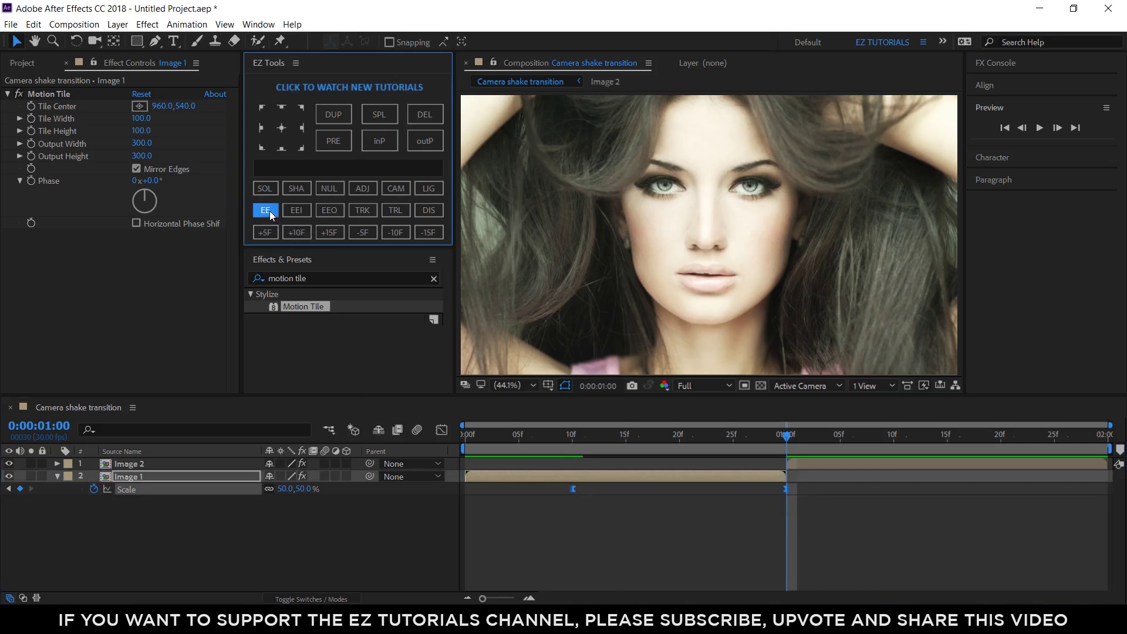
{"action": "left_click", "coordinate": [441, 431]}
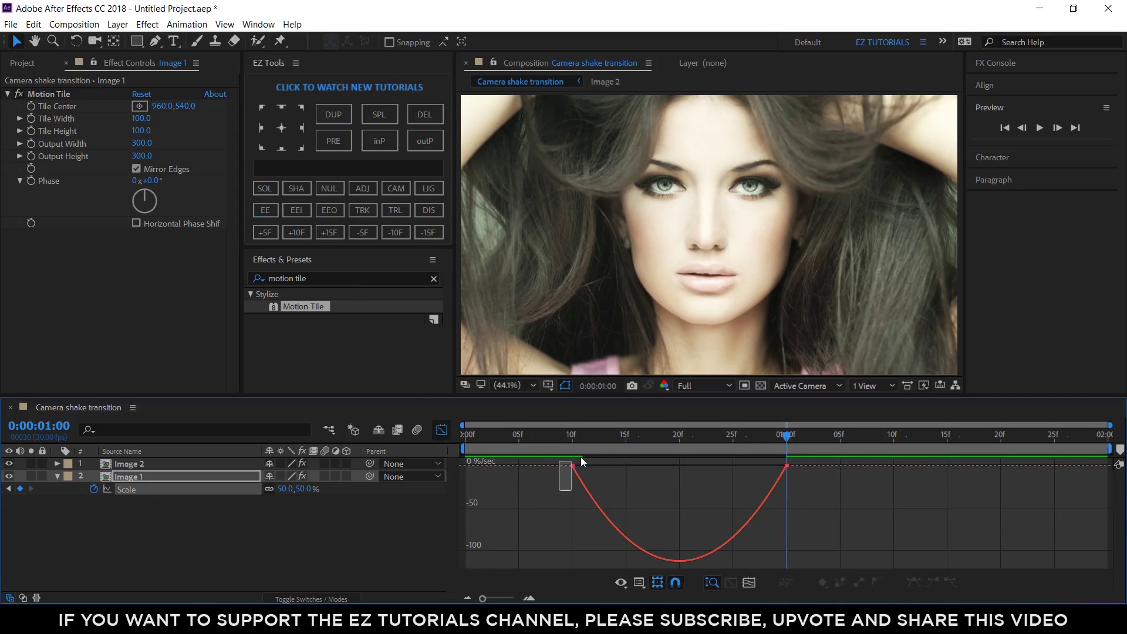
{"action": "left_click_drag", "start_coordinate": [586, 455], "coordinate": [828, 466]}
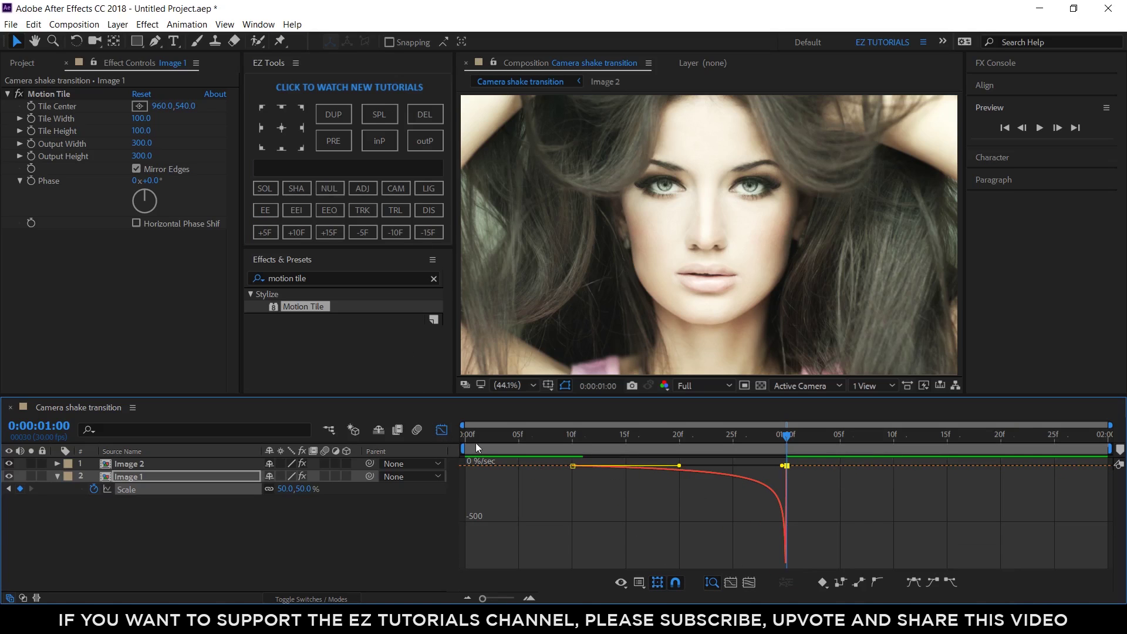
{"action": "left_click", "coordinate": [443, 430]}
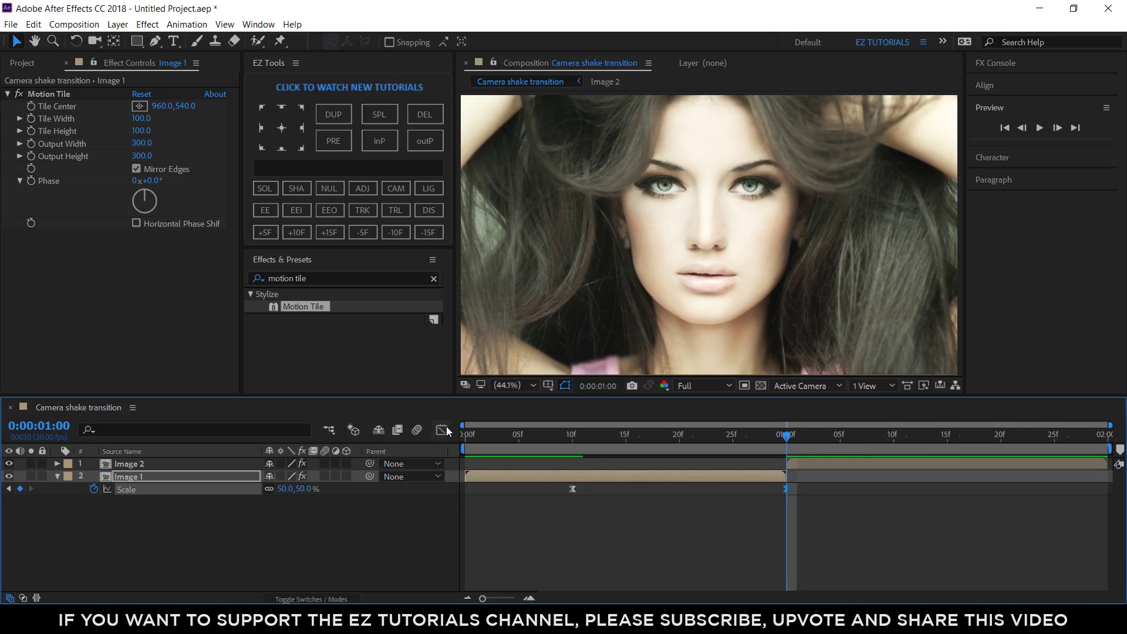
{"action": "left_click", "coordinate": [163, 463]}
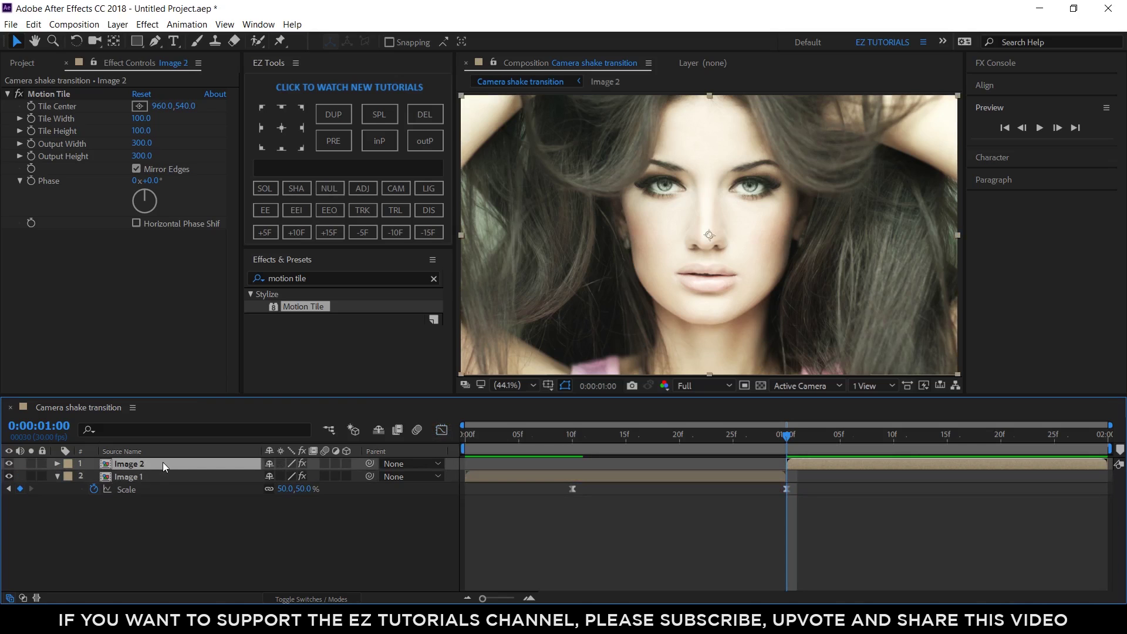
Set Image 2's Position to 920, 270 and keyframe it at 1:00.
{"action": "key", "text": "p"}
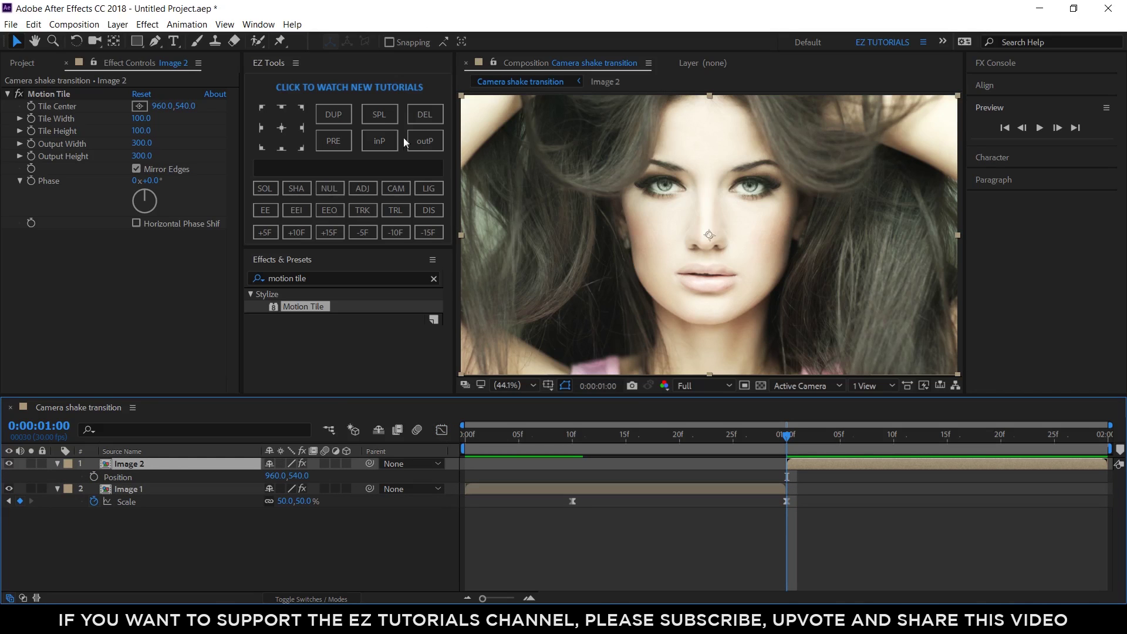
{"action": "left_click", "coordinate": [279, 475]}
{"action": "type", "text": "920"}
{"action": "key", "text": "Tab"}
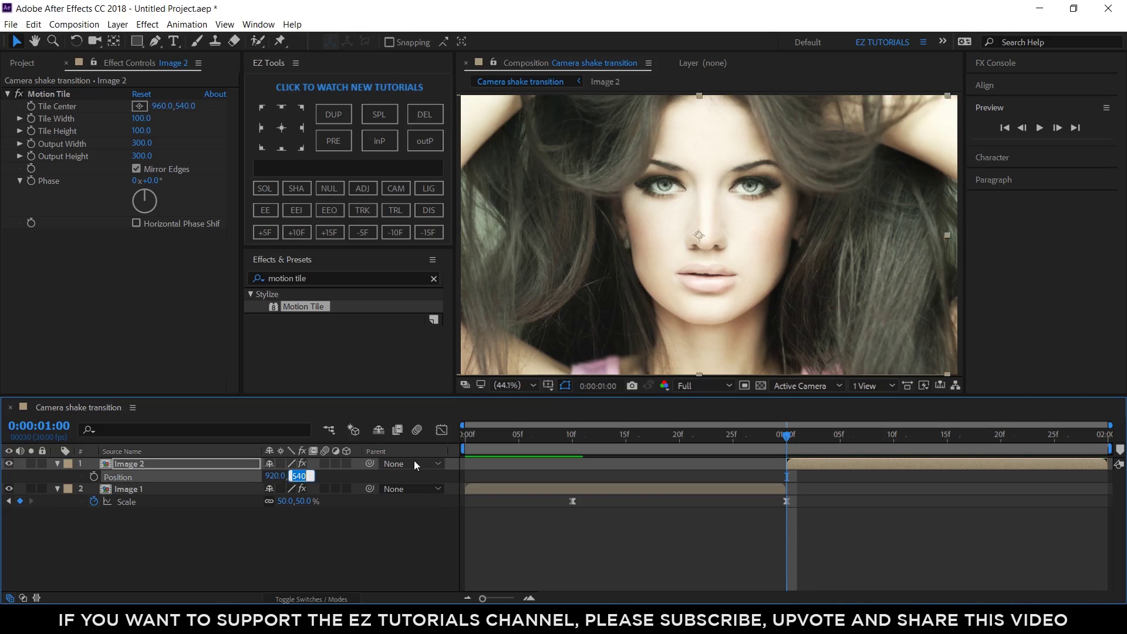
{"action": "type", "text": "270"}
{"action": "key", "text": "Return"}
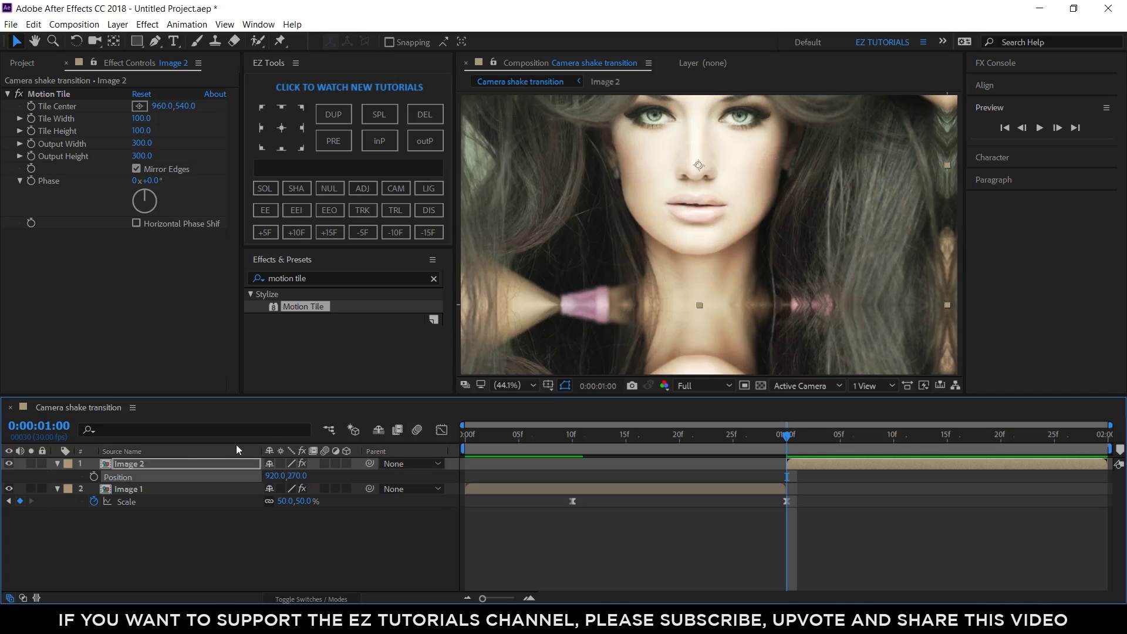
{"action": "left_click", "coordinate": [95, 477]}
Add Position keyframes 1140, 645 at 1:02 and 905, 530 at 1:07.
{"action": "left_click", "coordinate": [270, 167]}
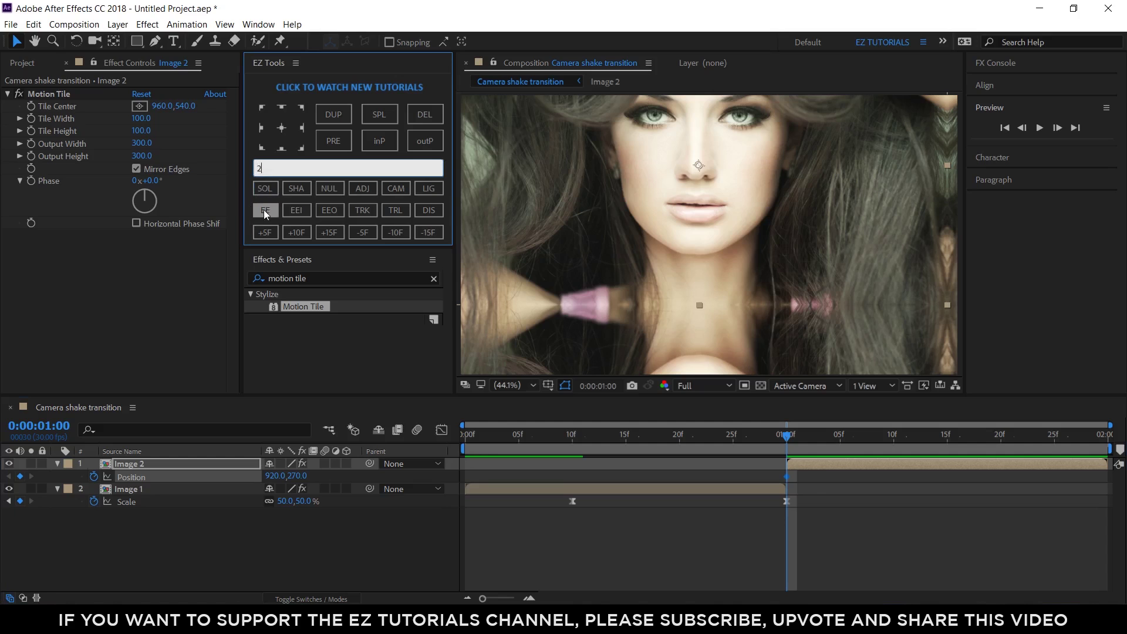
{"action": "left_click", "coordinate": [269, 232]}
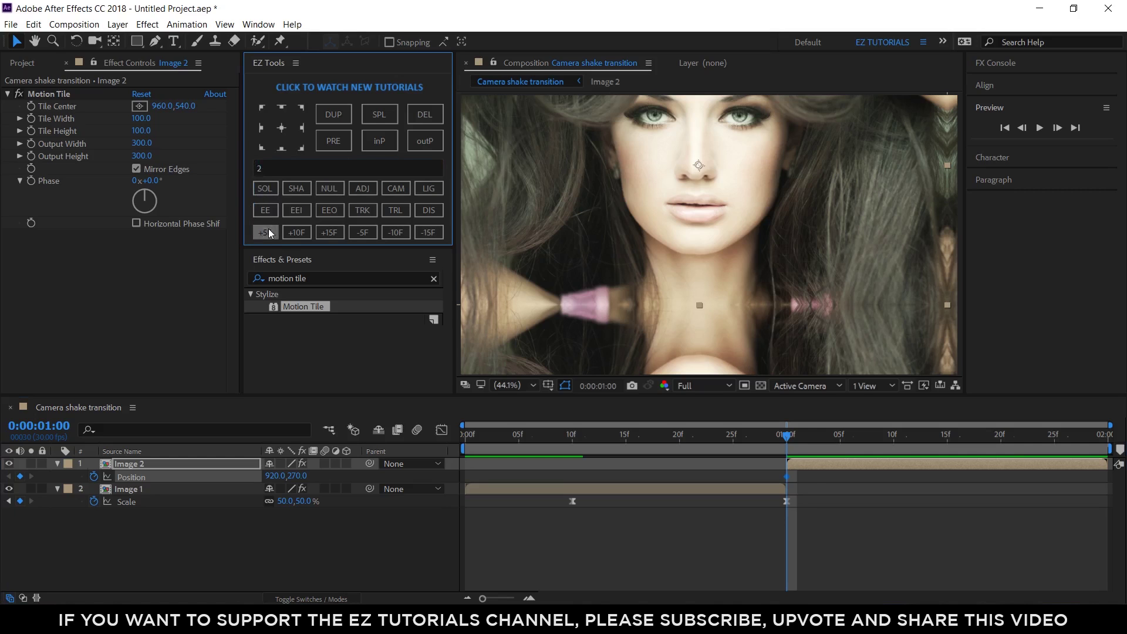
{"action": "left_click", "coordinate": [273, 476]}
{"action": "type", "text": "1140"}
{"action": "key", "text": "Tab"}
{"action": "type", "text": "645"}
{"action": "key", "text": "Return"}
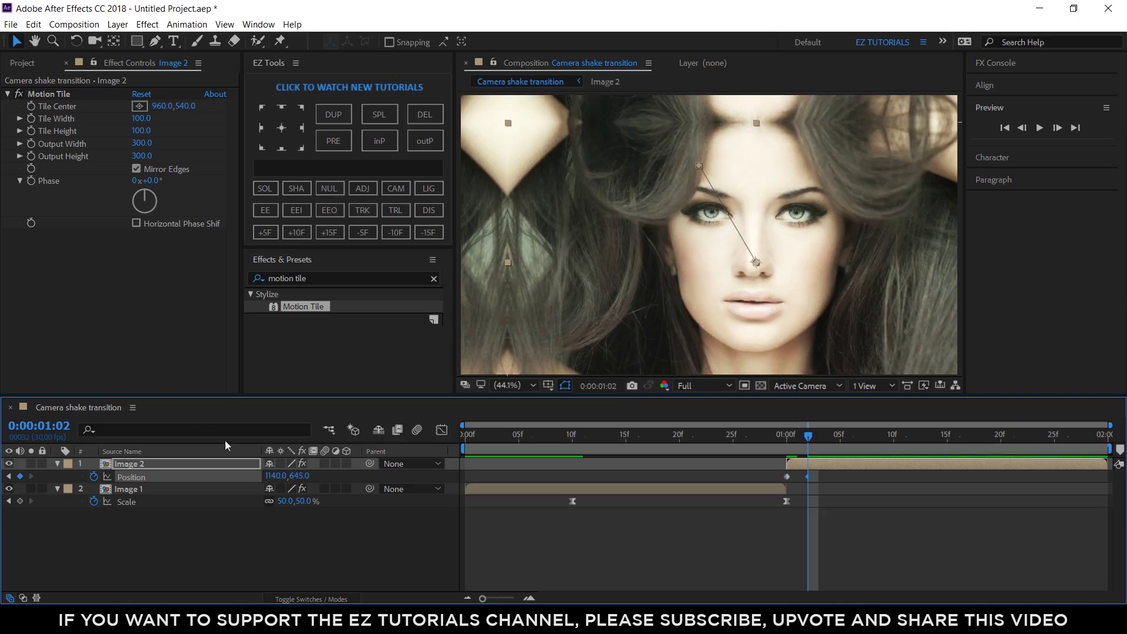
{"action": "left_click", "coordinate": [264, 233]}
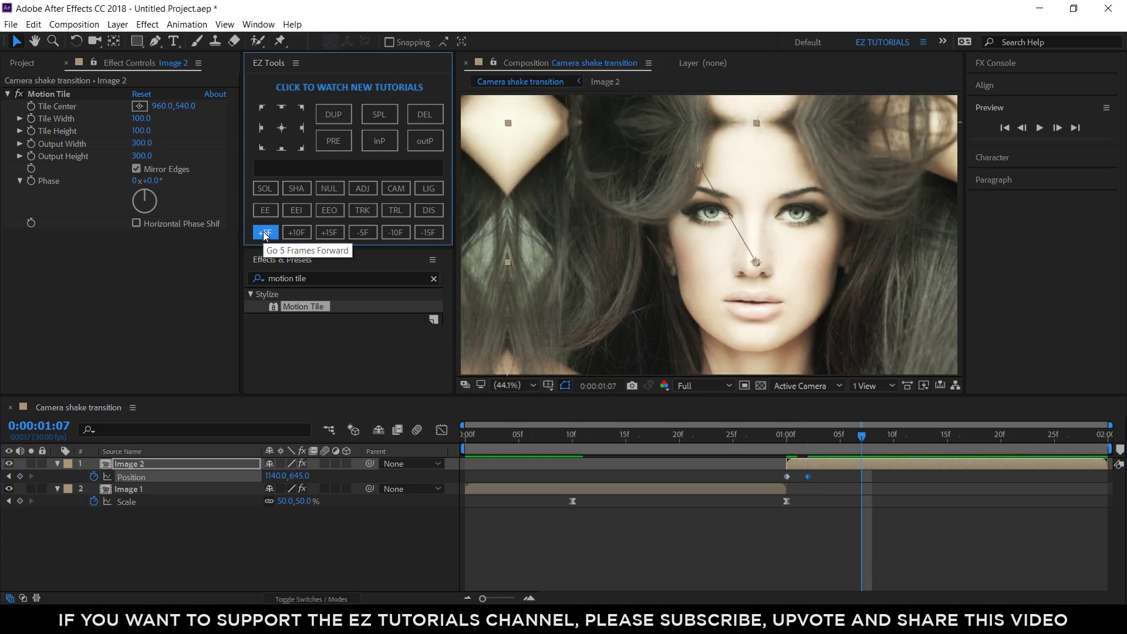
{"action": "left_click", "coordinate": [275, 476]}
{"action": "type", "text": "905"}
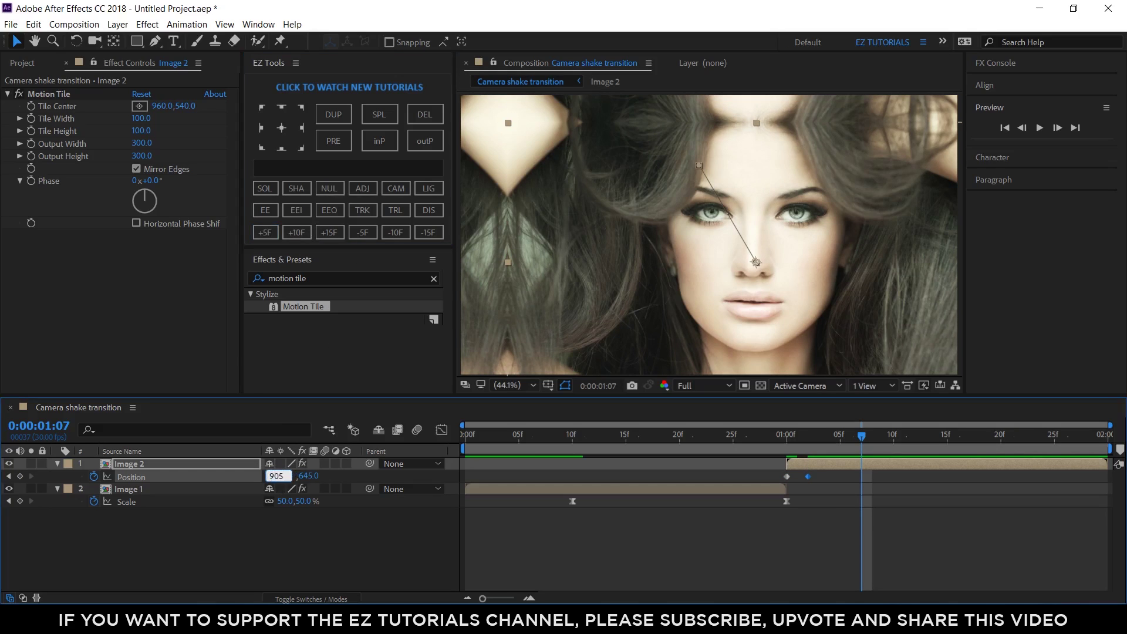
{"action": "key", "text": "Tab"}
{"action": "type", "text": "530"}
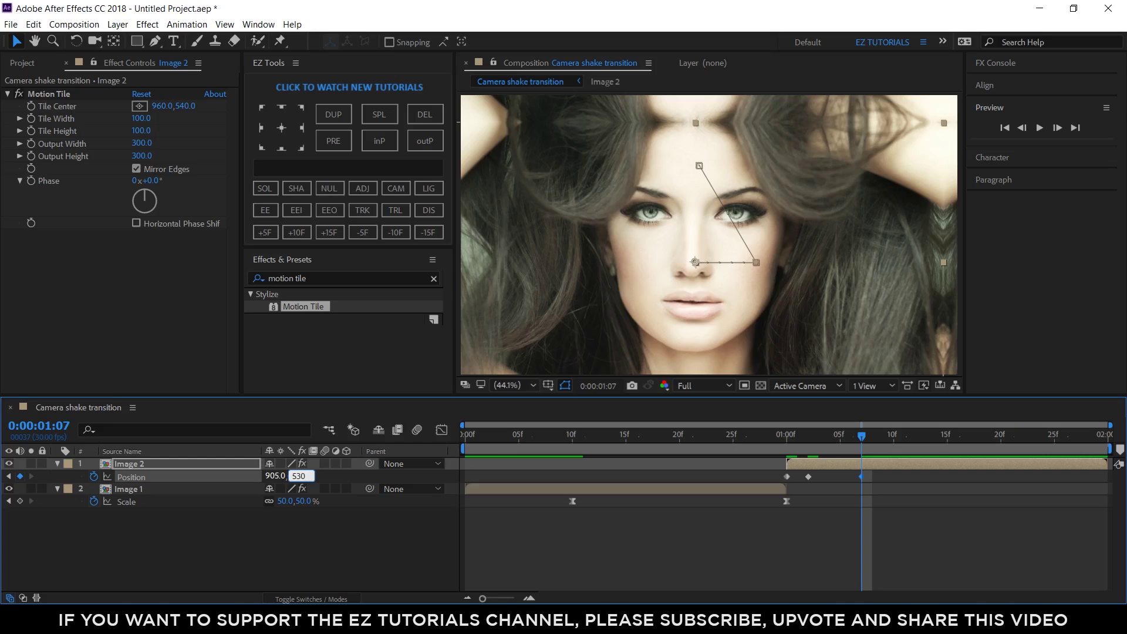
{"action": "key", "text": "Return"}
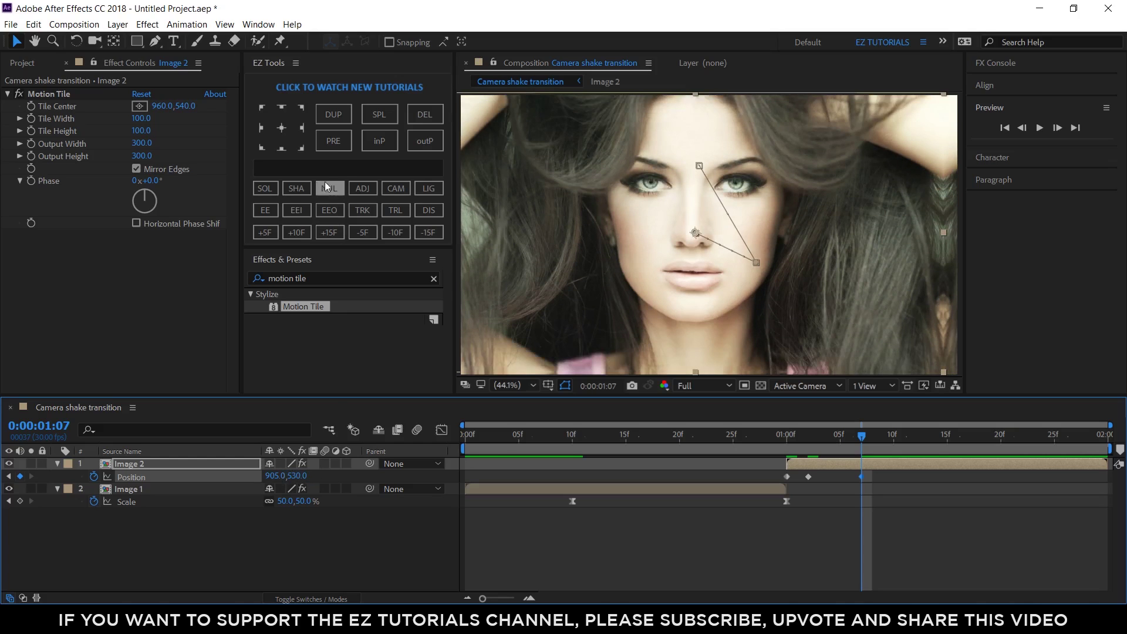
Add Position keyframes 1005, 575 at 1:14 and 960, 540 at 1:21.
{"action": "left_click", "coordinate": [326, 165]}
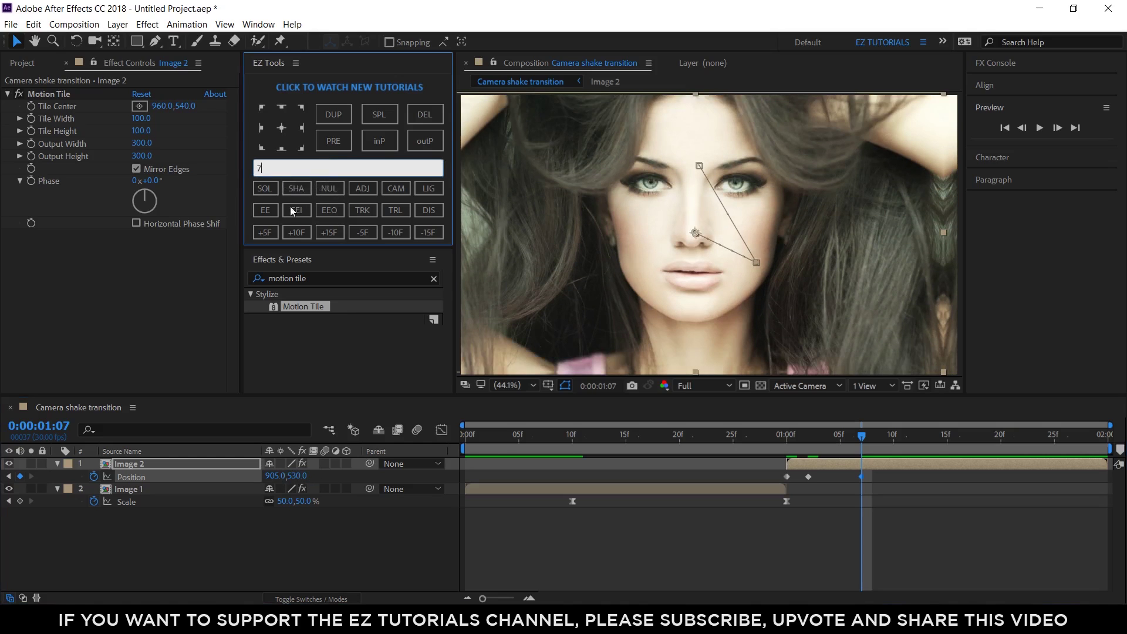
{"action": "left_click", "coordinate": [267, 232]}
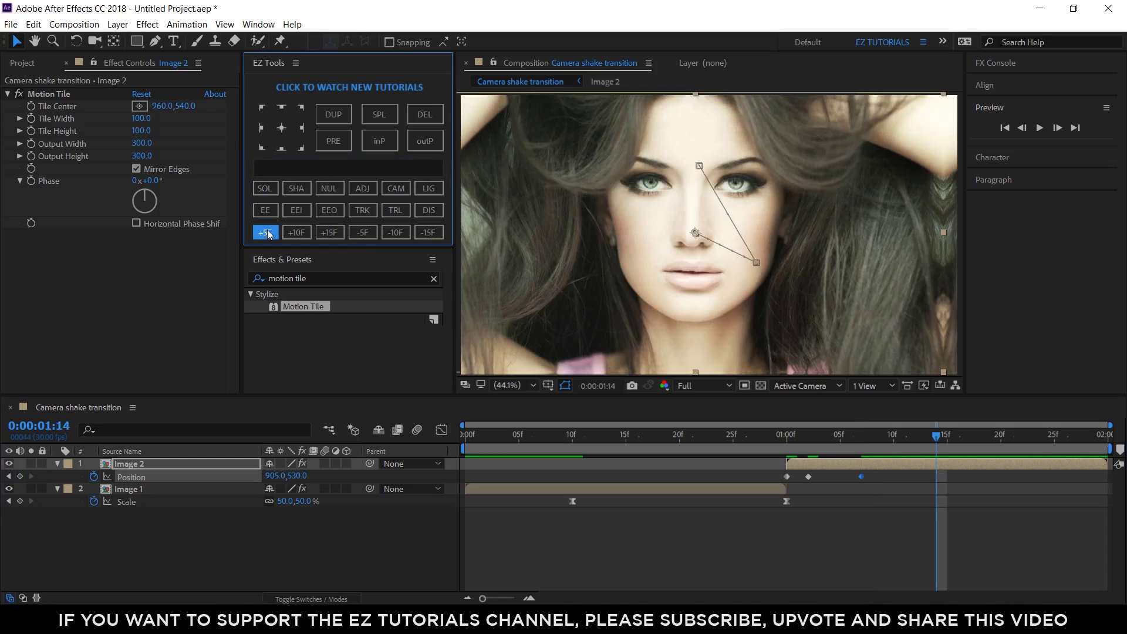
{"action": "left_click", "coordinate": [274, 476]}
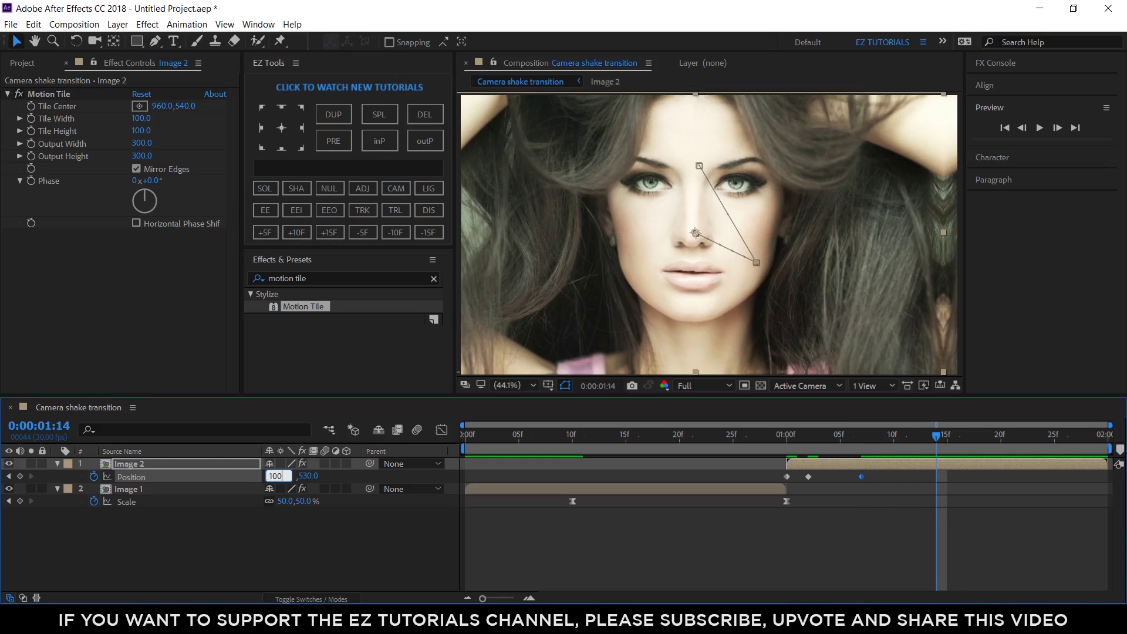
{"action": "type", "text": "1005"}
{"action": "key", "text": "Tab"}
{"action": "type", "text": "5"}
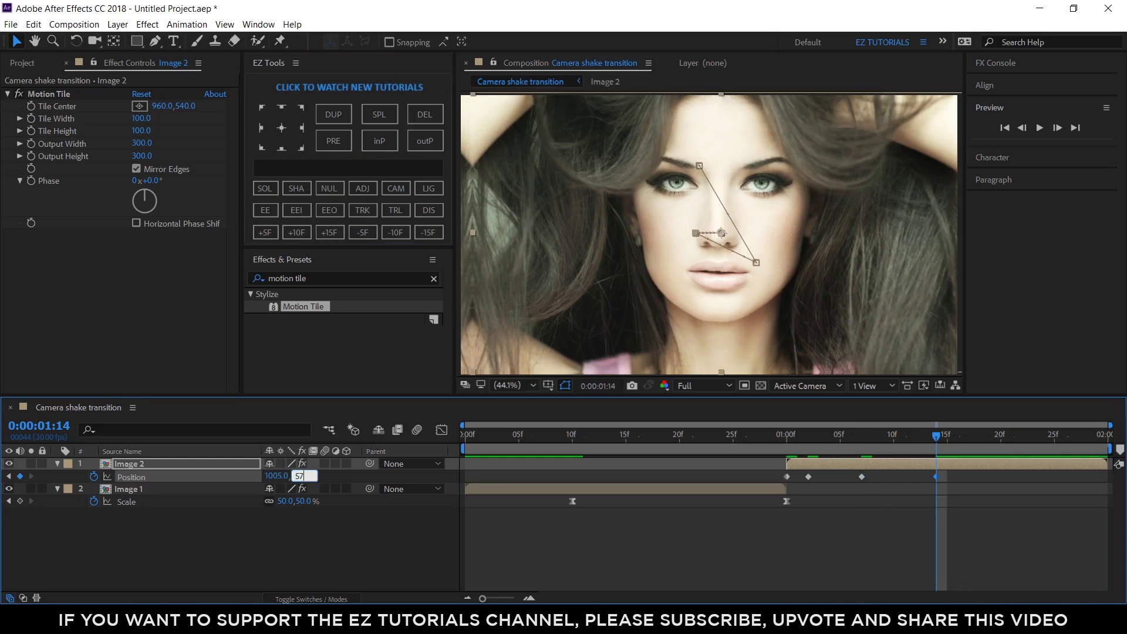
{"action": "type", "text": "75"}
{"action": "key", "text": "Return"}
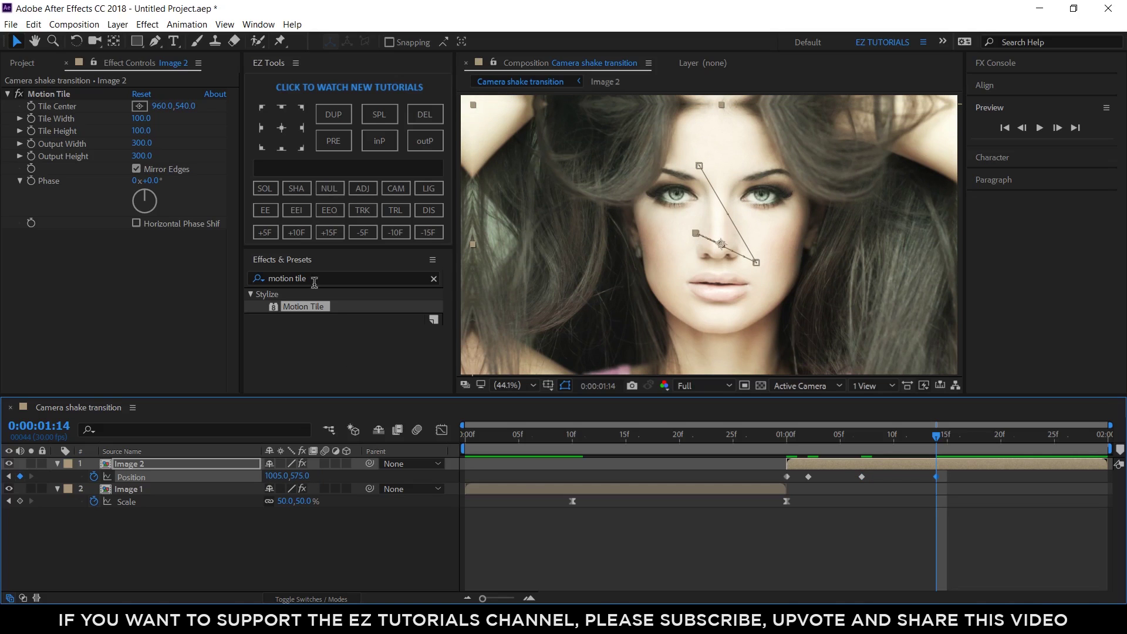
{"action": "left_click", "coordinate": [307, 168]}
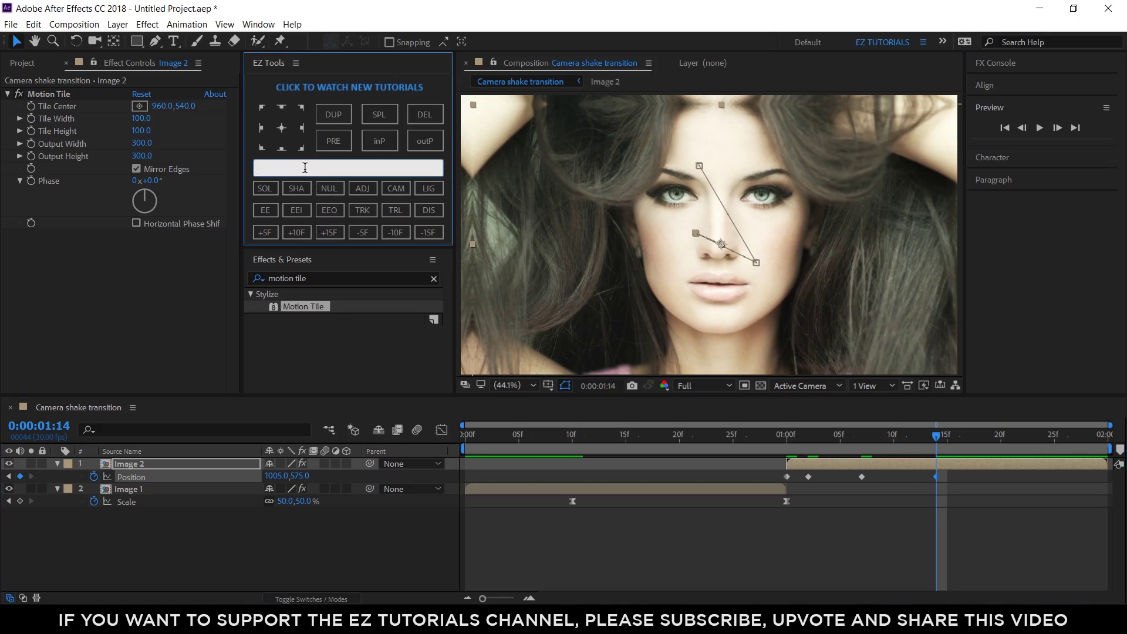
{"action": "left_click", "coordinate": [264, 234]}
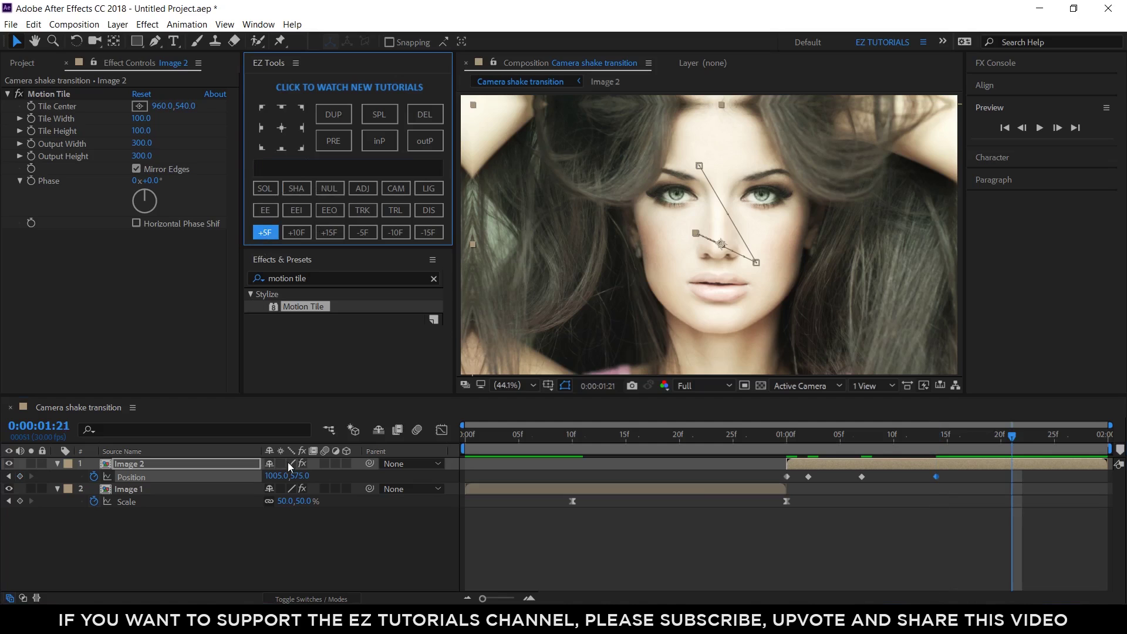
{"action": "left_click", "coordinate": [277, 477]}
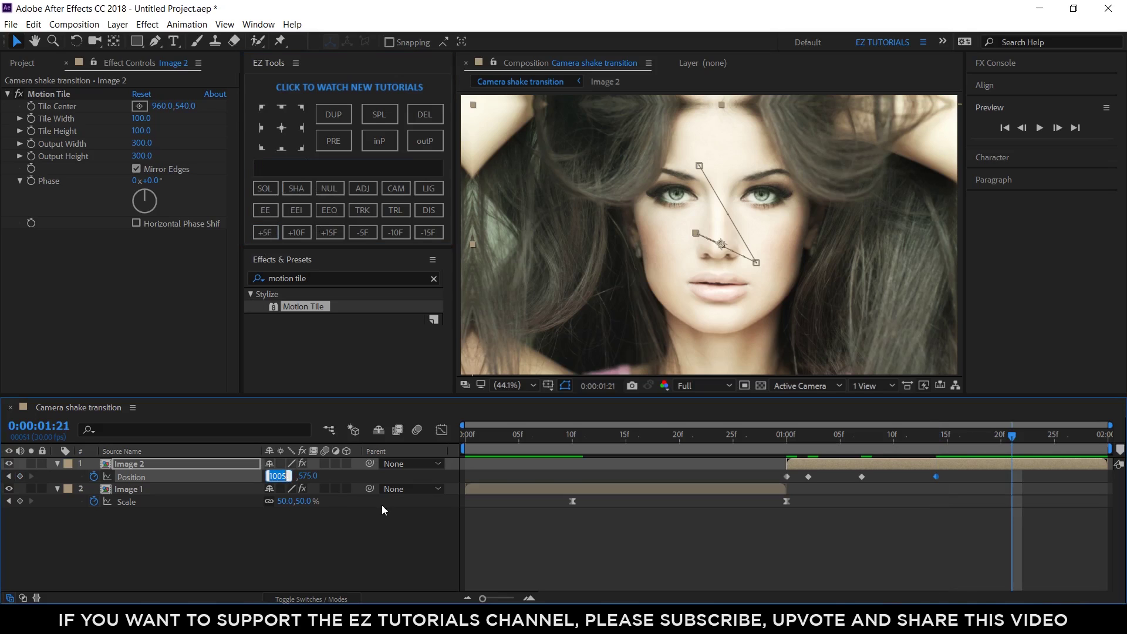
{"action": "type", "text": "960"}
{"action": "key", "text": "Tab"}
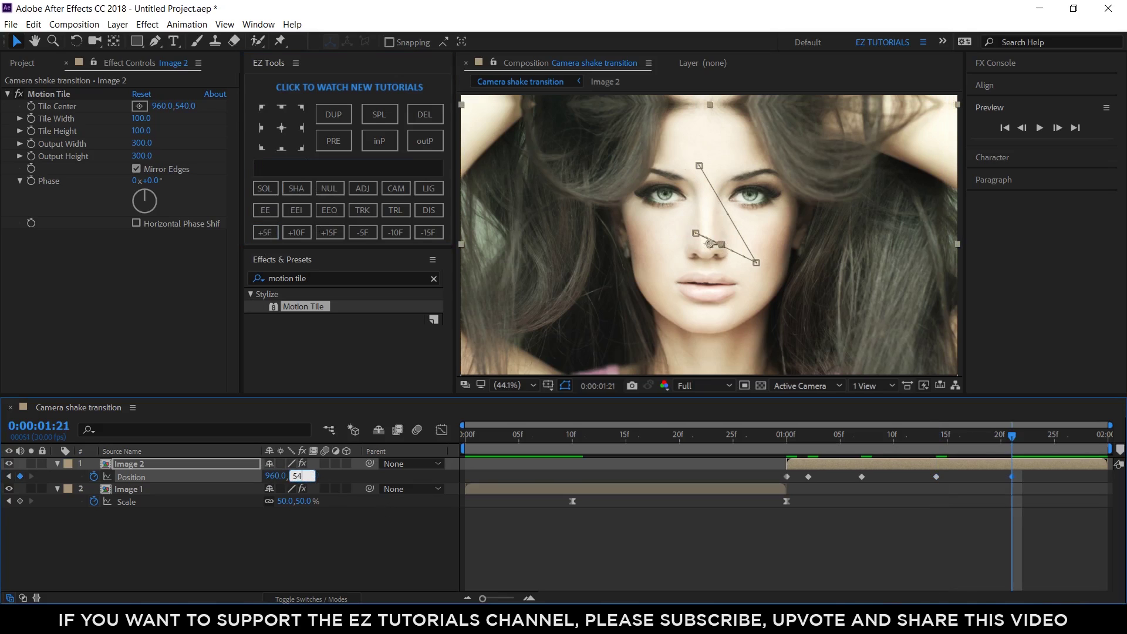
{"action": "type", "text": "540"}
{"action": "key", "text": "Return"}
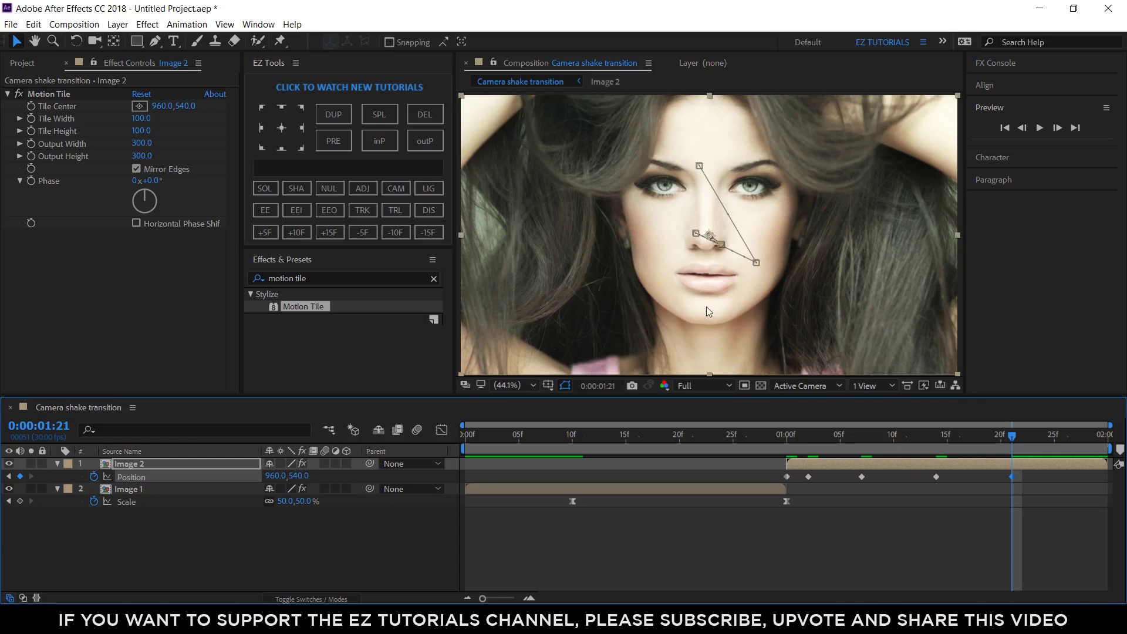
Keyframe Image 2's Rotation at -1° at 1:00 and 0° at 1:02.
{"action": "left_click", "coordinate": [787, 446]}
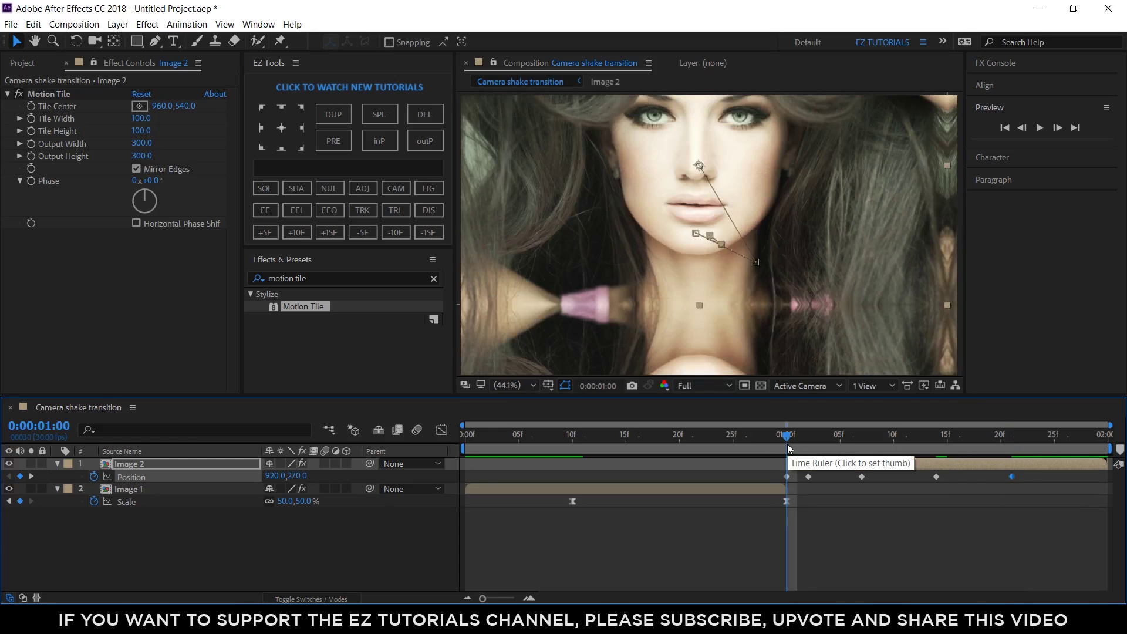
{"action": "left_click", "coordinate": [146, 464]}
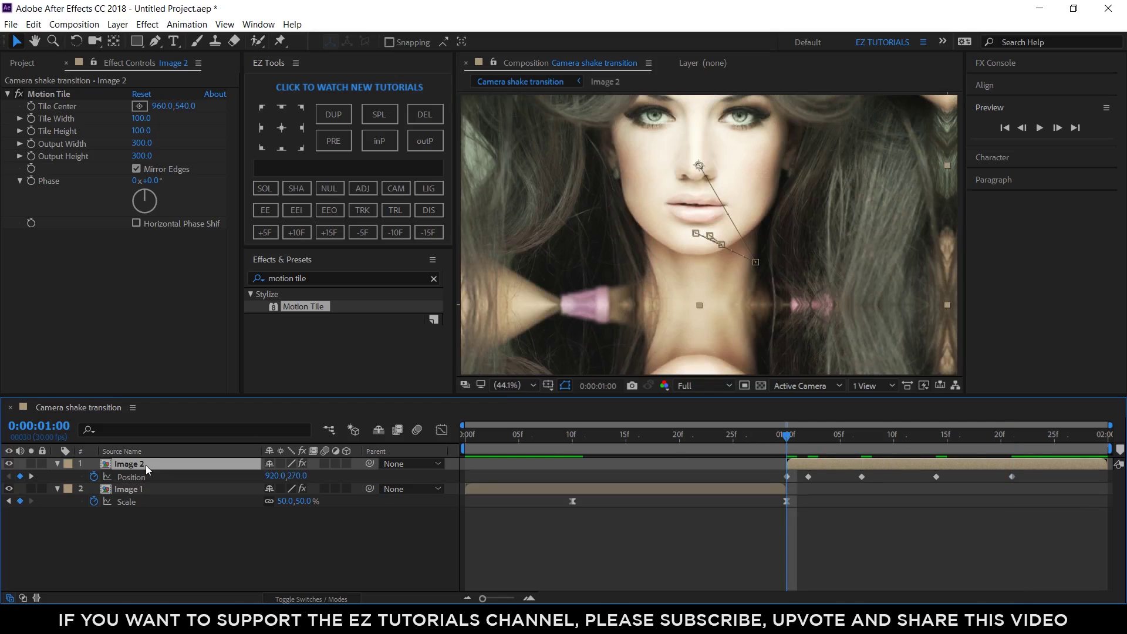
{"action": "key", "text": "r"}
{"action": "left_click", "coordinate": [94, 477]}
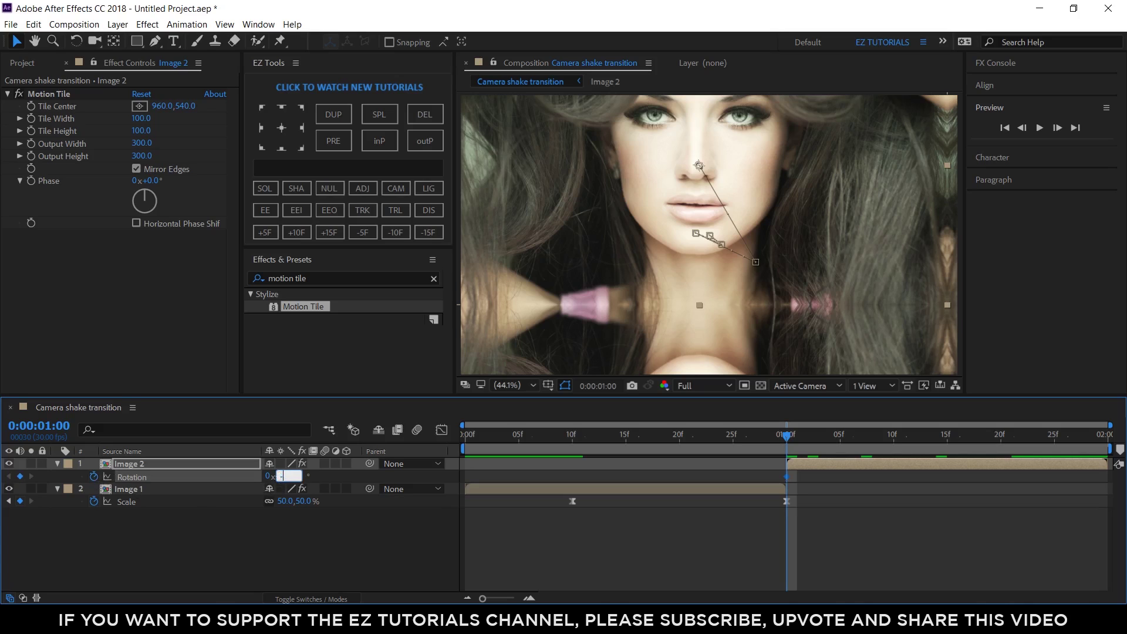
{"action": "key", "text": "Return"}
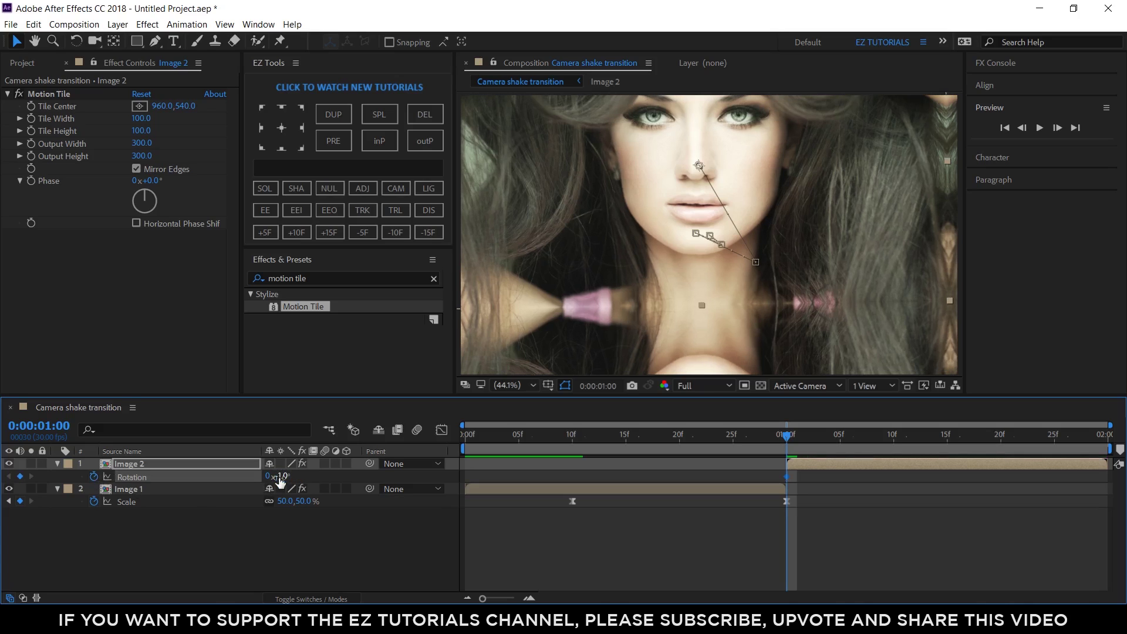
{"action": "left_click", "coordinate": [428, 209]}
{"action": "left_click", "coordinate": [808, 440]}
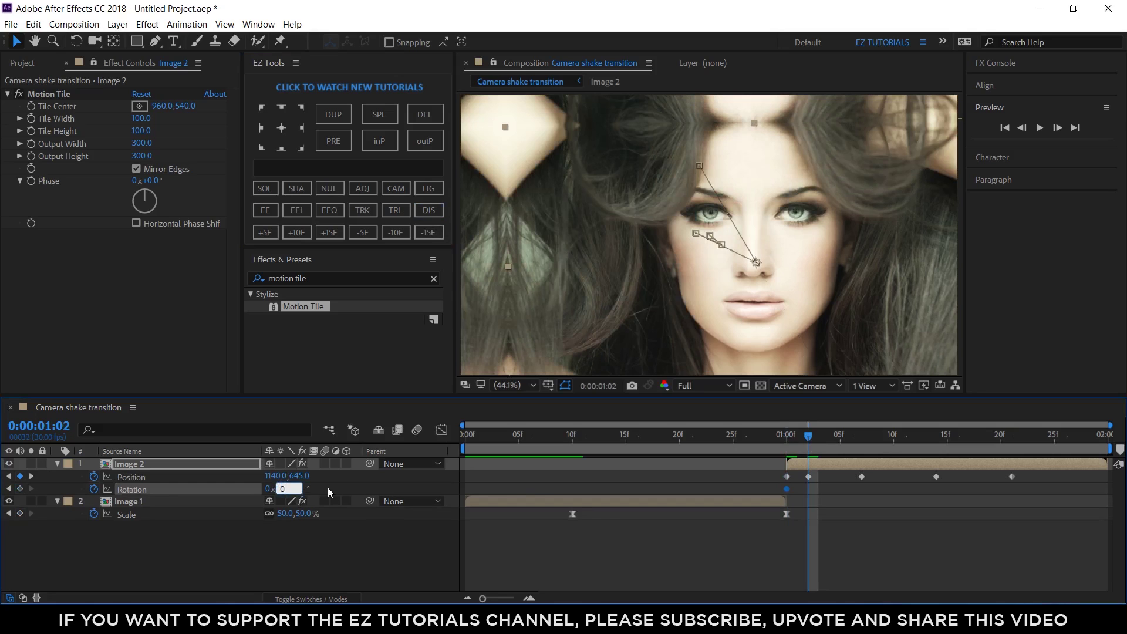
{"action": "key", "text": "Return"}
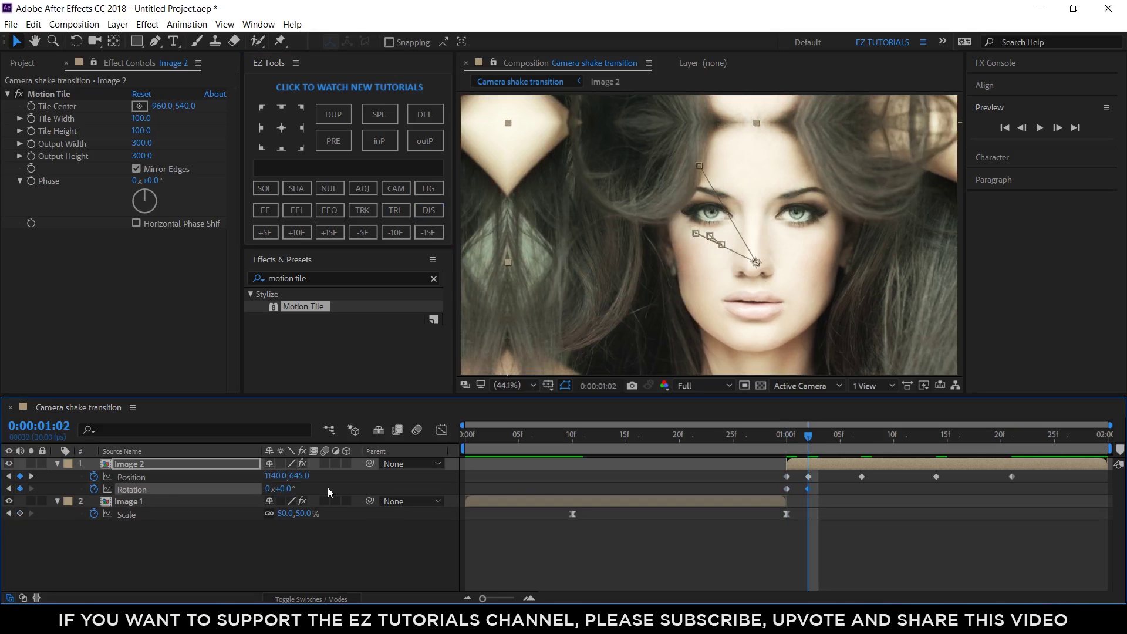
Add Rotation keyframes of 3° at 1:07, -1.6° at 1:14 and 0° at 1:21.
{"action": "left_click", "coordinate": [862, 438]}
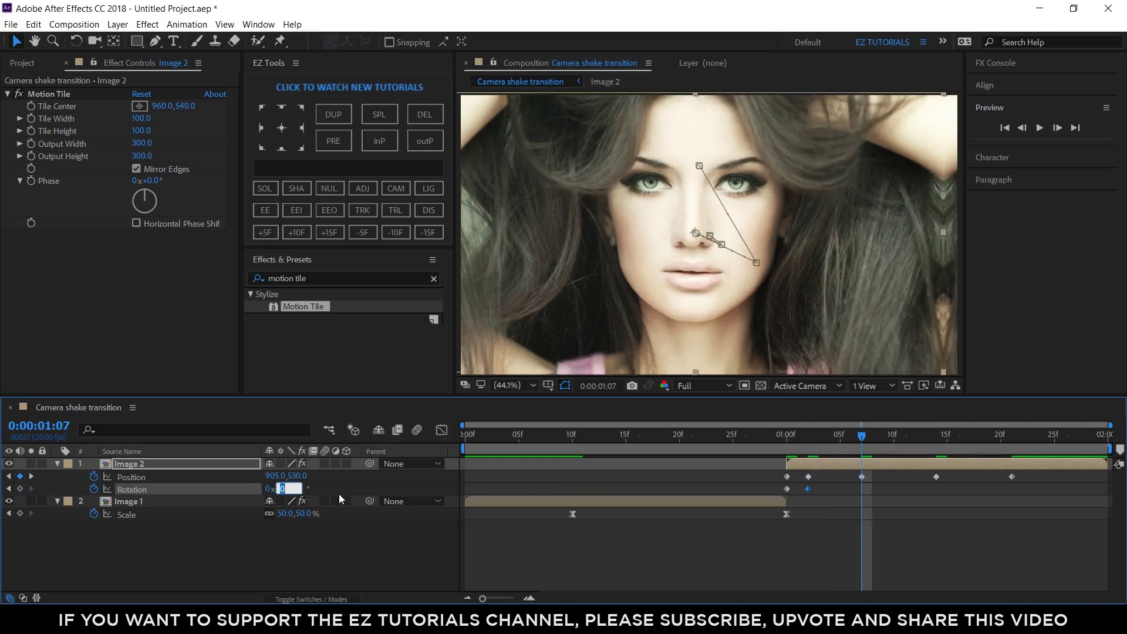
{"action": "type", "text": "3"}
{"action": "key", "text": "Return"}
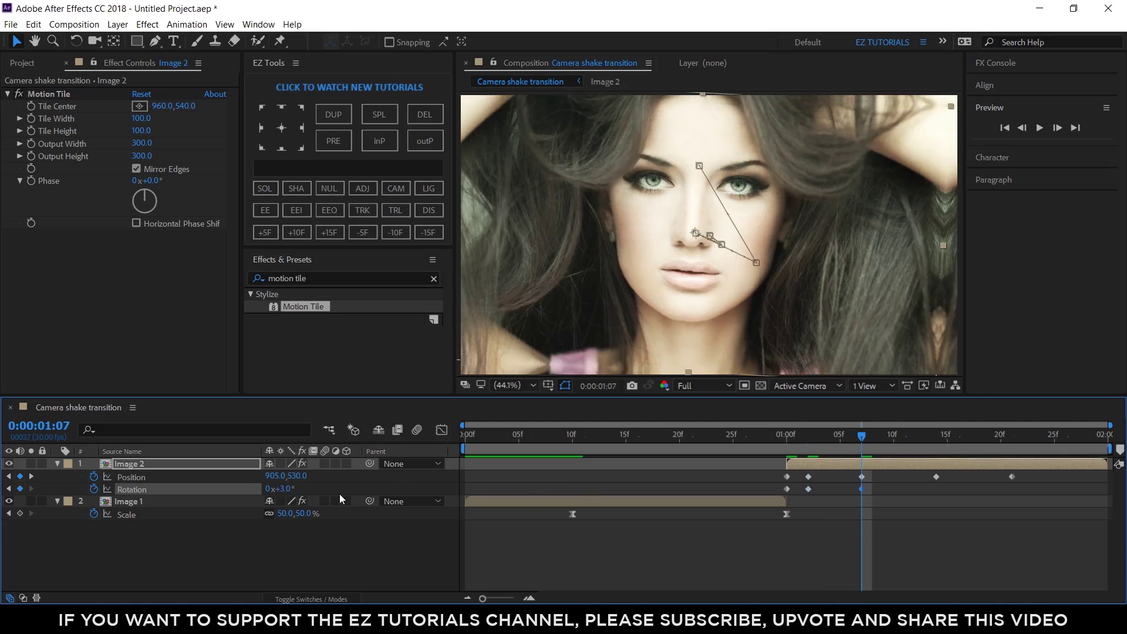
{"action": "left_click", "coordinate": [936, 435]}
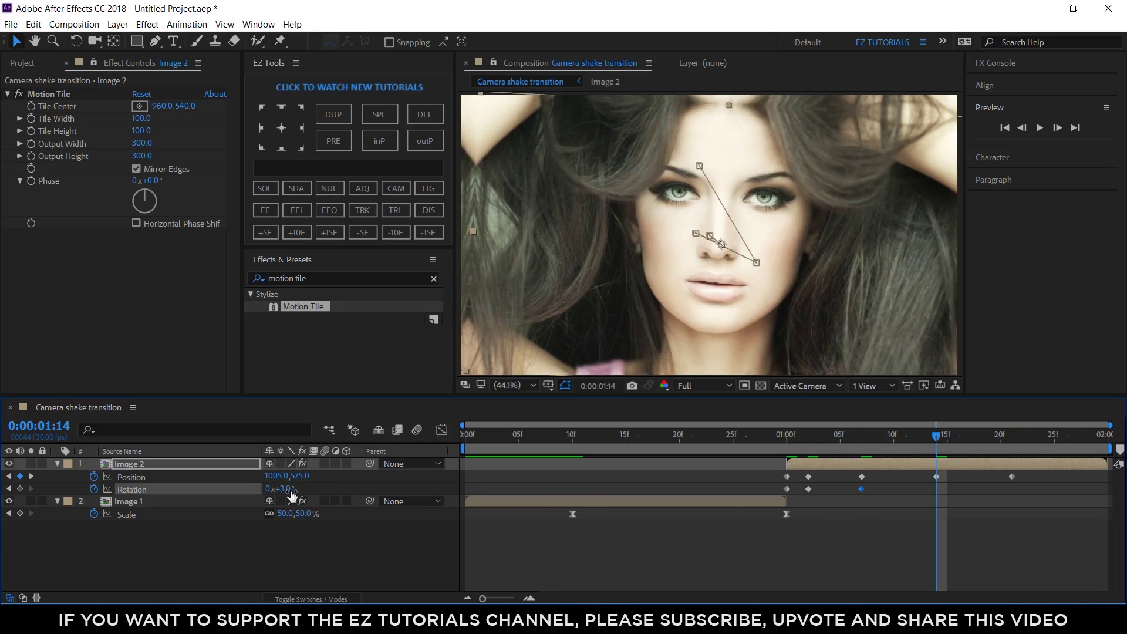
{"action": "type", "text": "-1.6"}
{"action": "key", "text": "Return"}
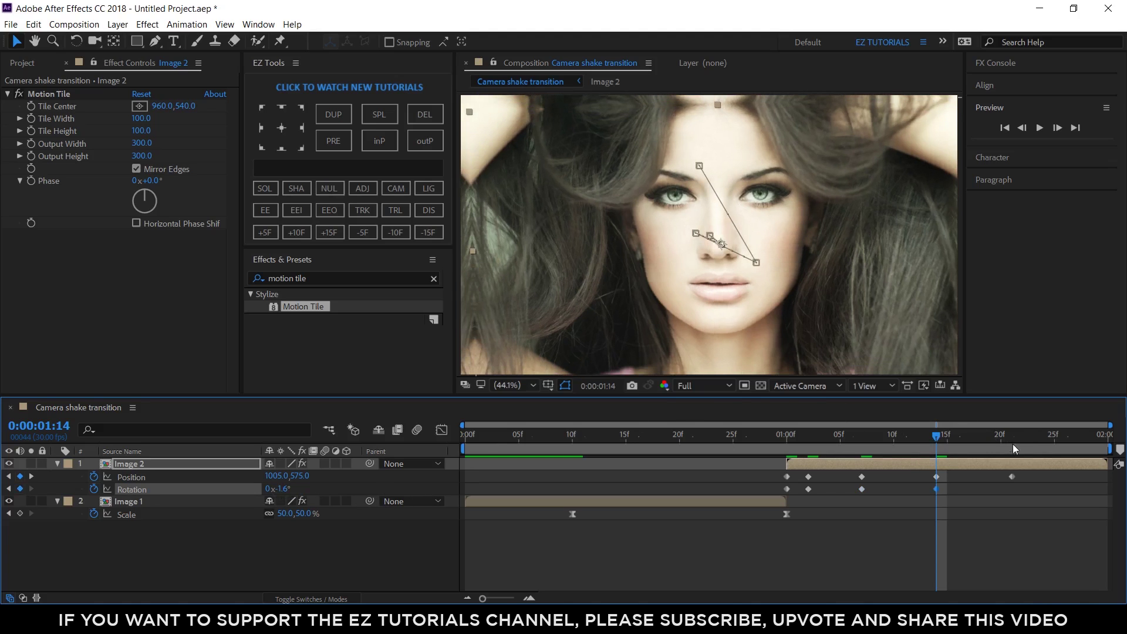
{"action": "left_click", "coordinate": [1011, 438]}
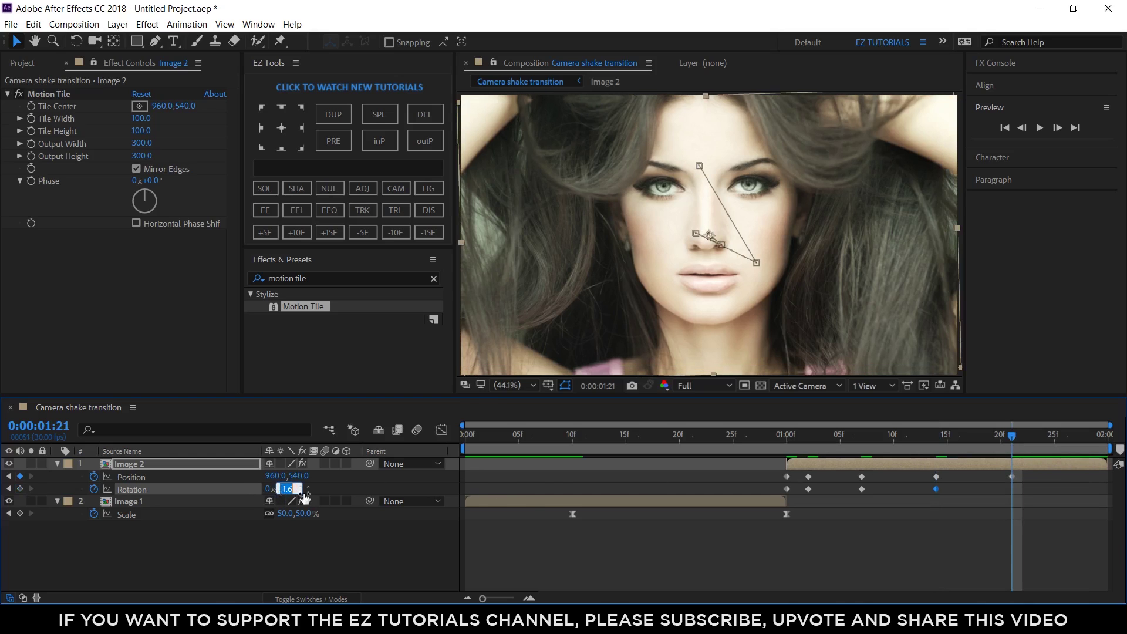
{"action": "type", "text": "0"}
{"action": "key", "text": "Return"}
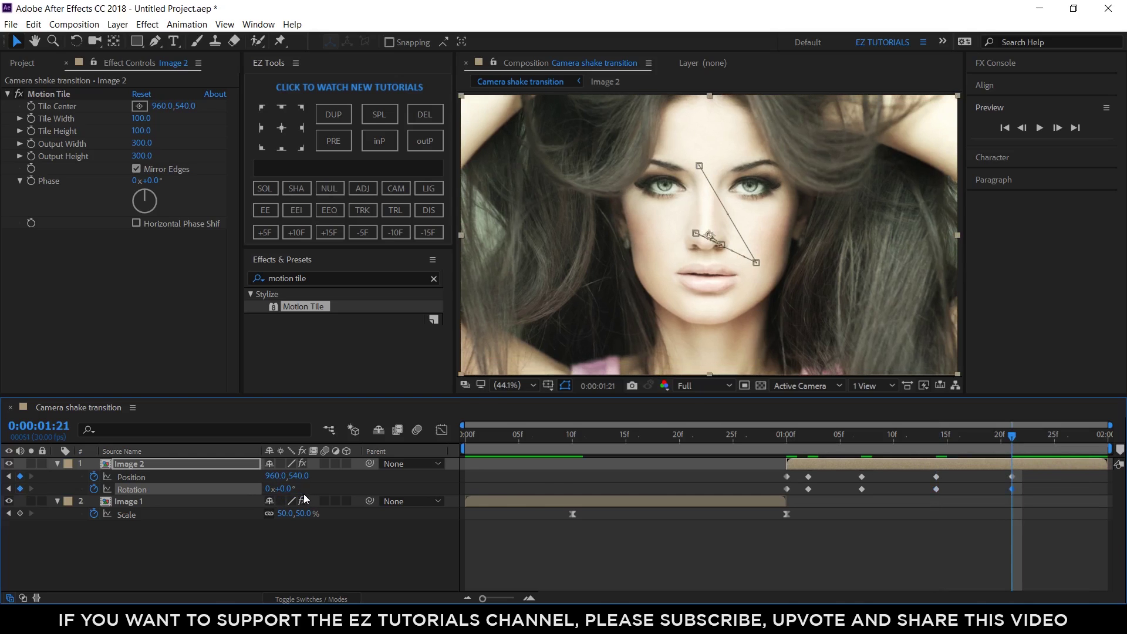
{"action": "left_click_drag", "start_coordinate": [1037, 531], "coordinate": [770, 470]}
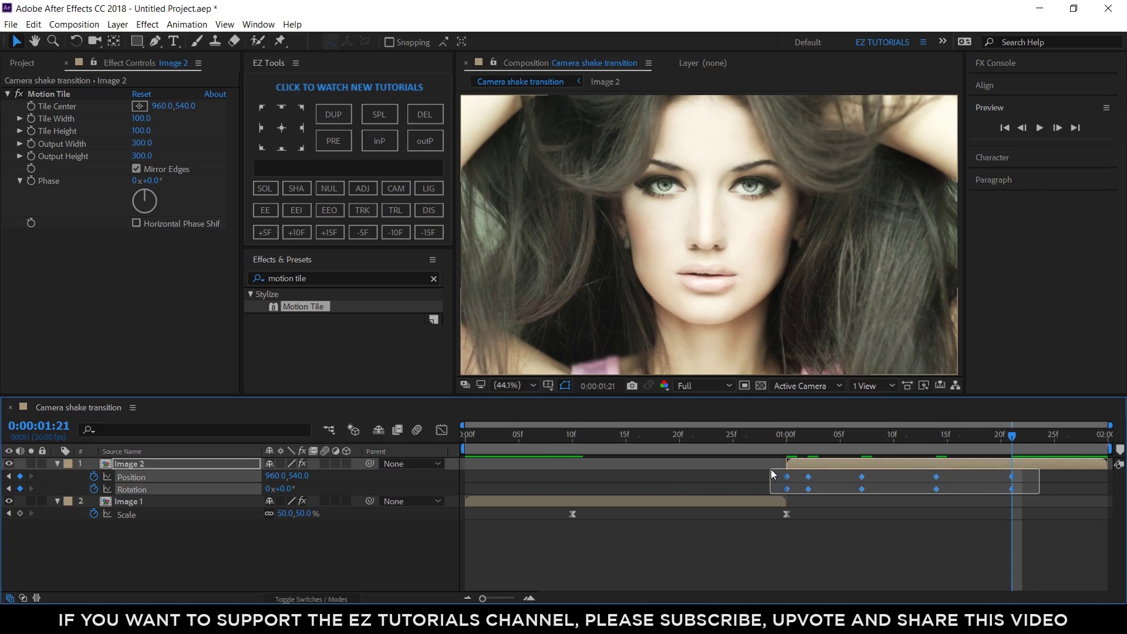
Easy Ease all Position and Rotation keyframes and enable motion blur on both layers and the composition.
{"action": "left_click", "coordinate": [266, 213]}
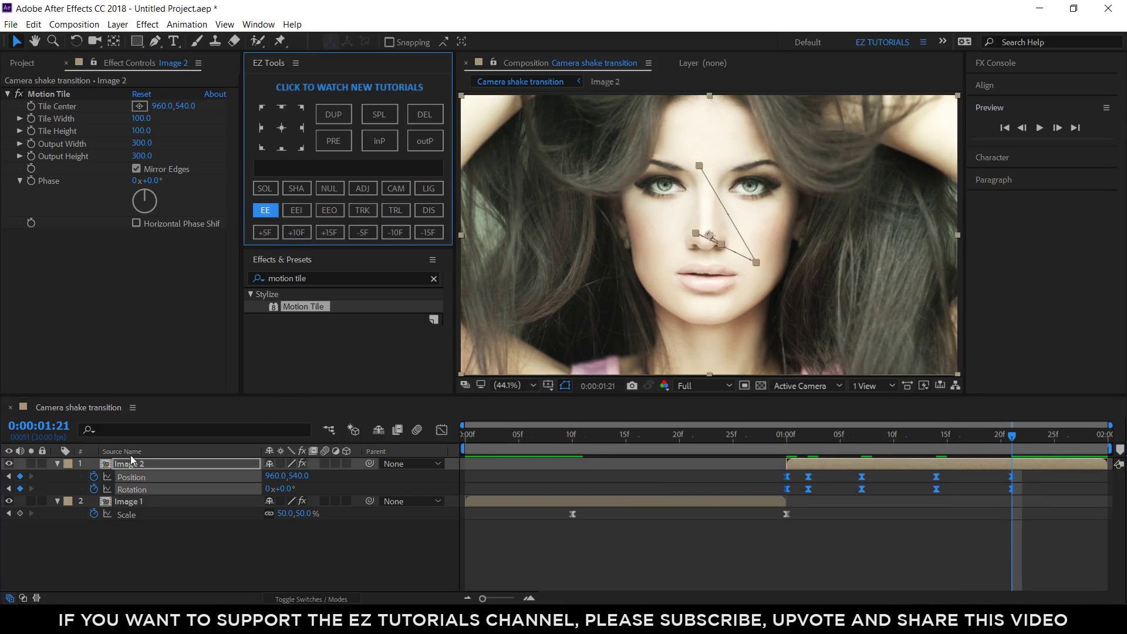
{"action": "left_click", "coordinate": [57, 464]}
{"action": "left_click", "coordinate": [57, 477]}
{"action": "left_click", "coordinate": [325, 463]}
{"action": "left_click", "coordinate": [325, 476]}
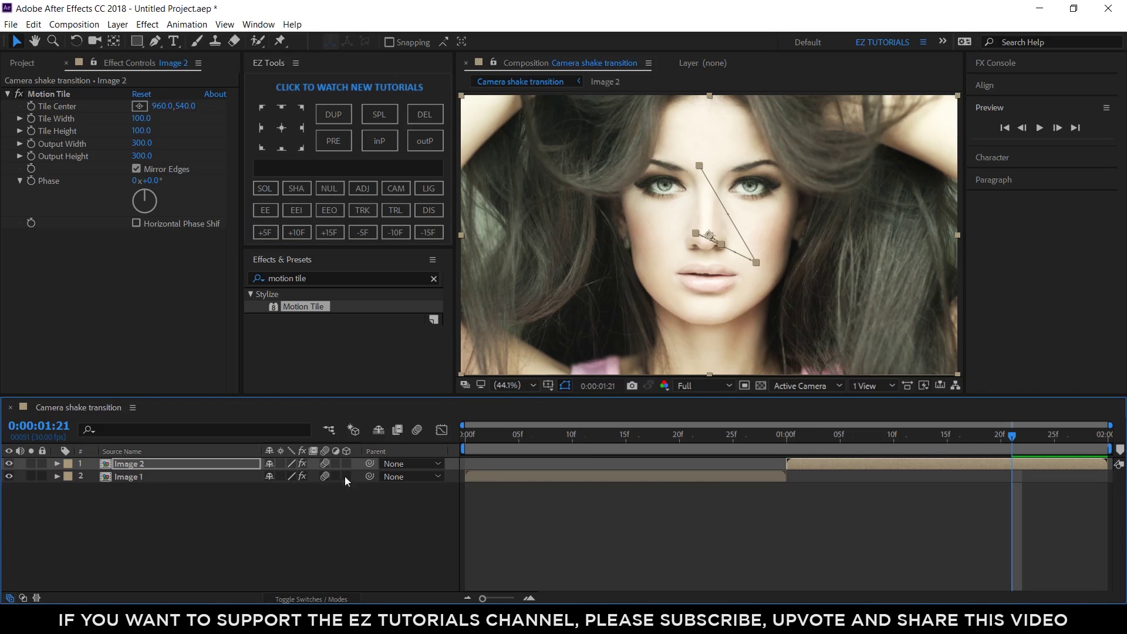
{"action": "left_click", "coordinate": [418, 431]}
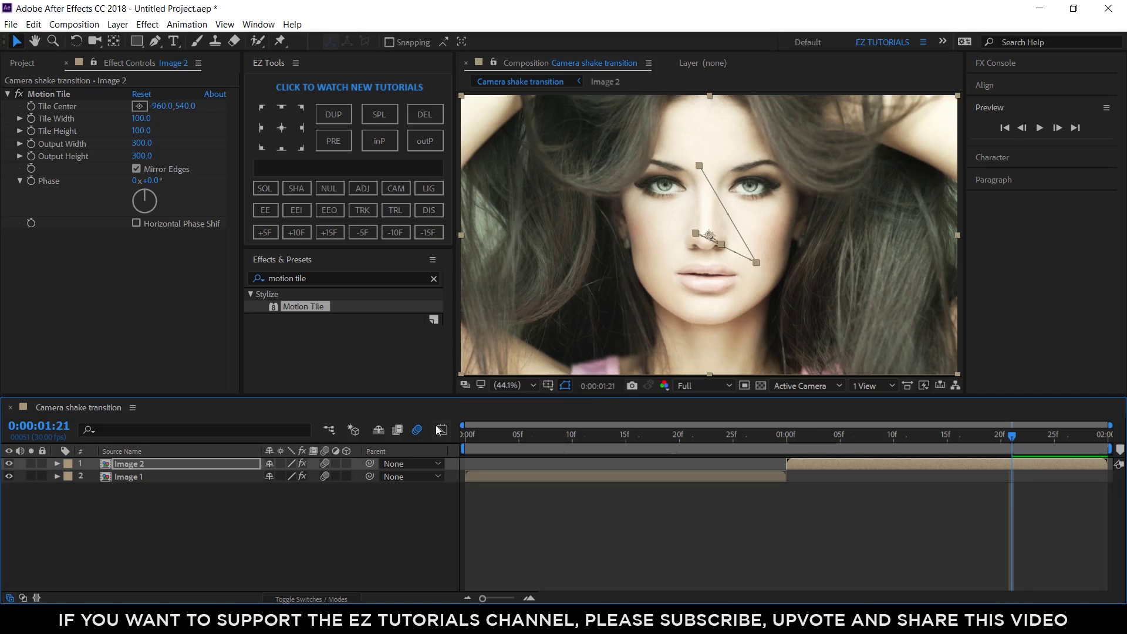
{"action": "left_click", "coordinate": [1004, 129]}
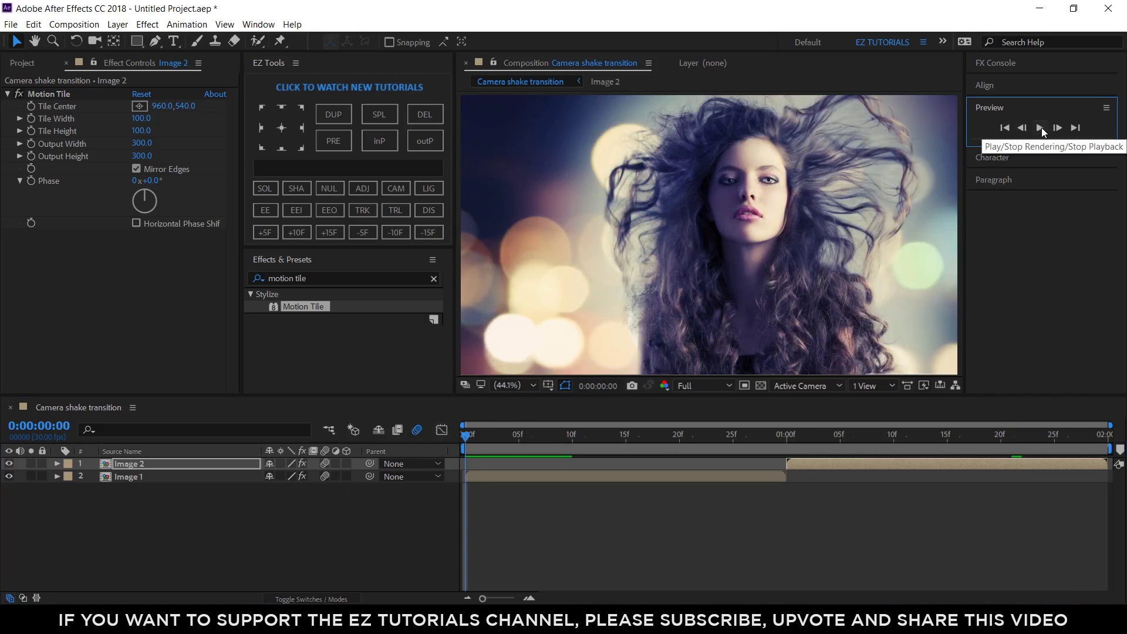
Play the Camera shake transition preview from the start.
{"action": "left_click", "coordinate": [1041, 128]}
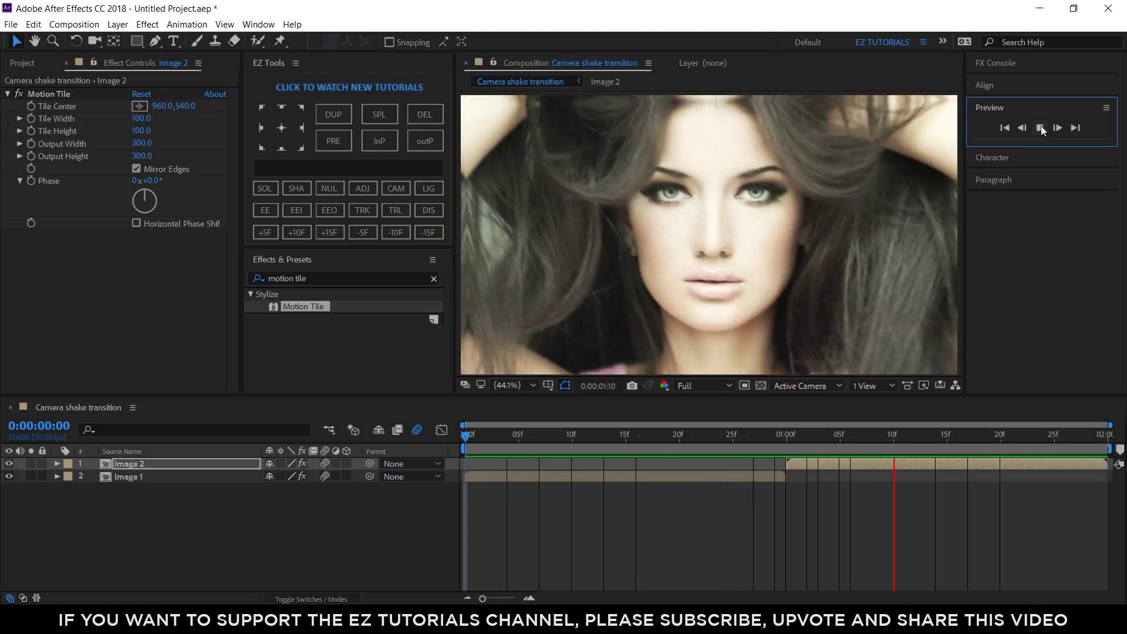